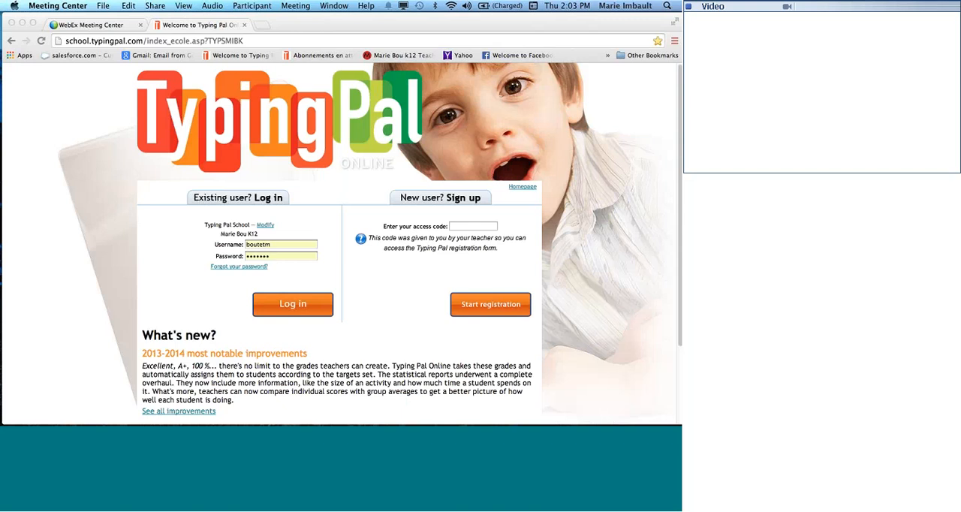
left_click(259, 41)
left_click_drag(259, 41, 65, 41)
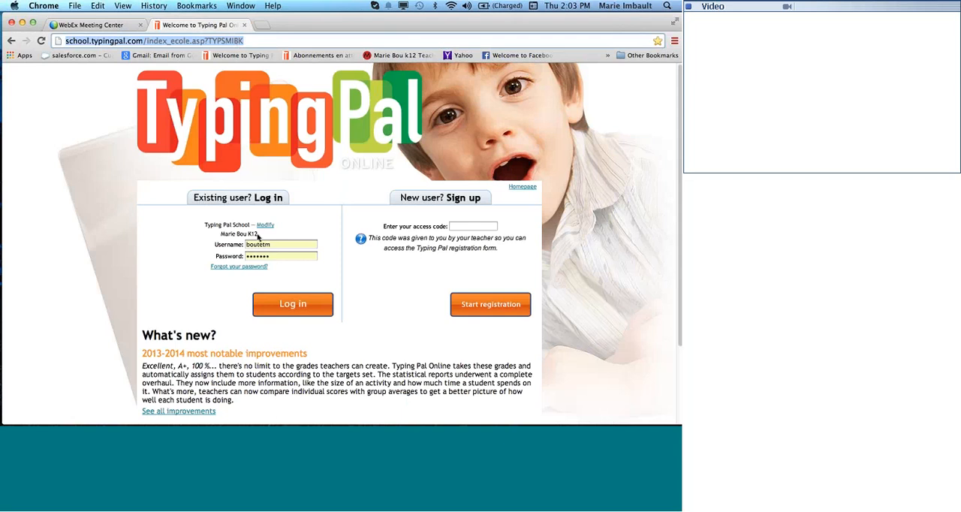
left_click_drag(266, 234, 223, 236)
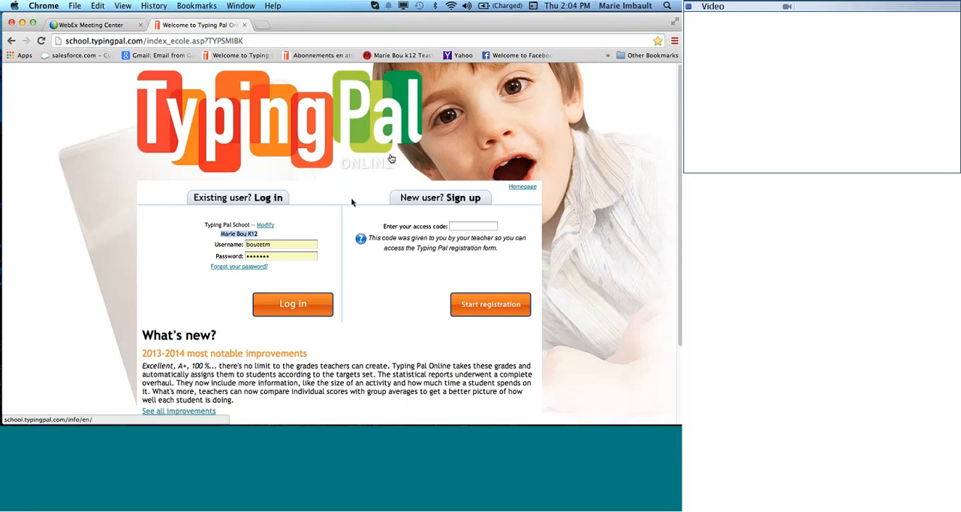
Log in as an existing user by entering the teacher account's username and password.
double_click(289, 244)
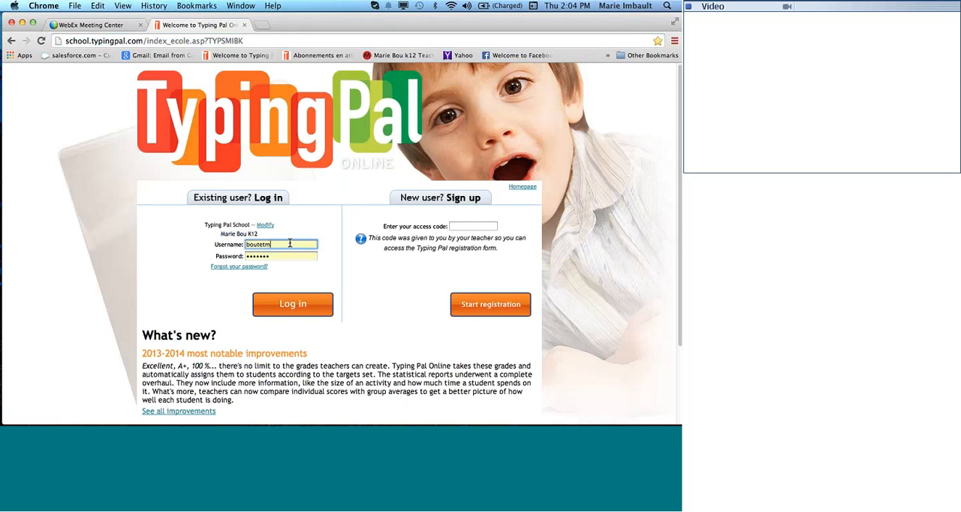
type("ma")
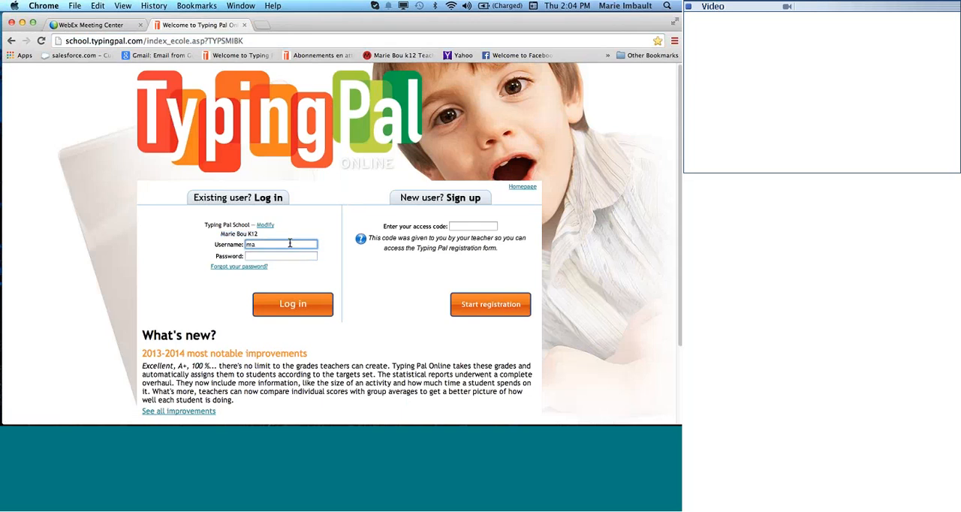
type("rie")
left_click(287, 256)
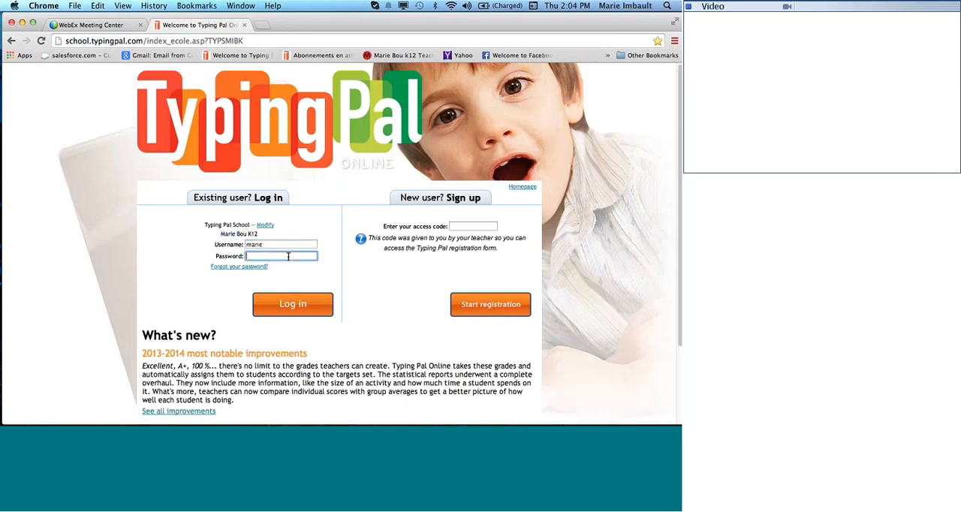
type("•••••")
left_click(292, 306)
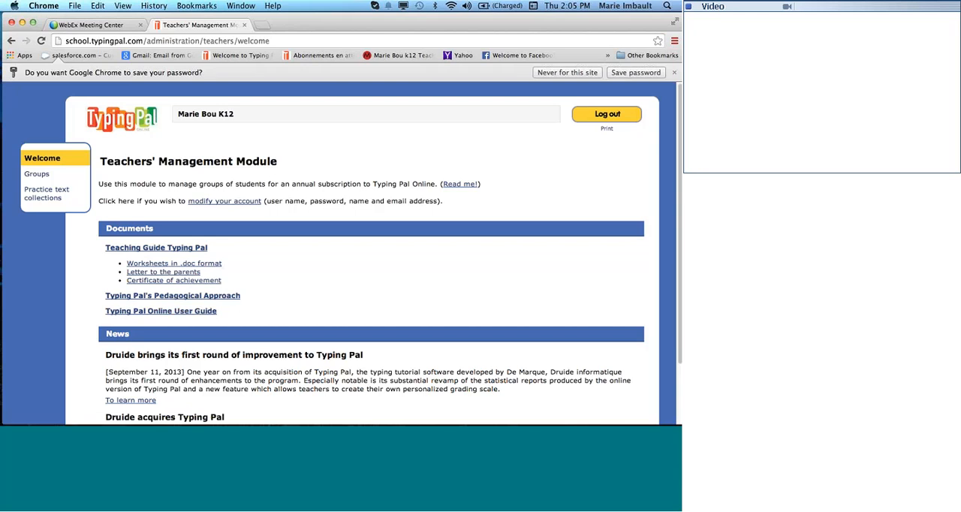
Open the Elementary level group from the teacher's list of groups.
left_click(37, 177)
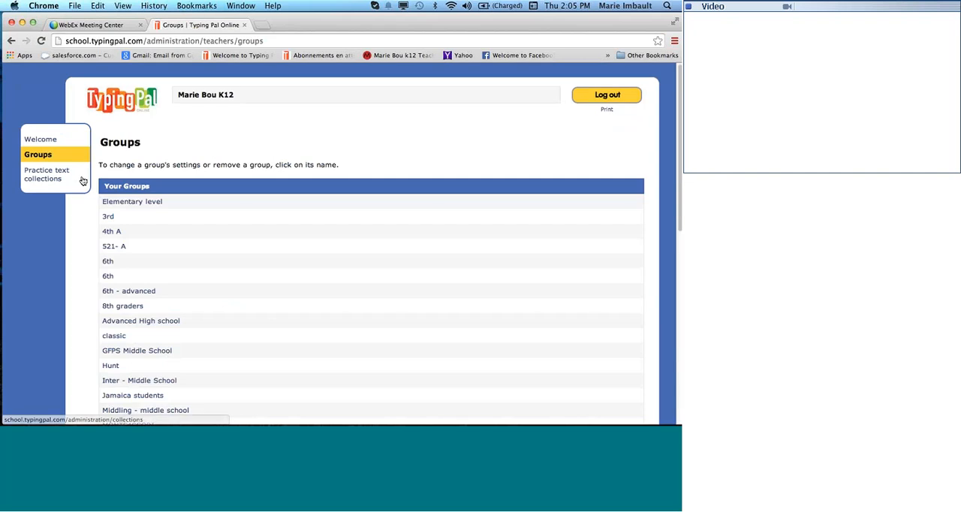
scroll(225, 180, "down", 3)
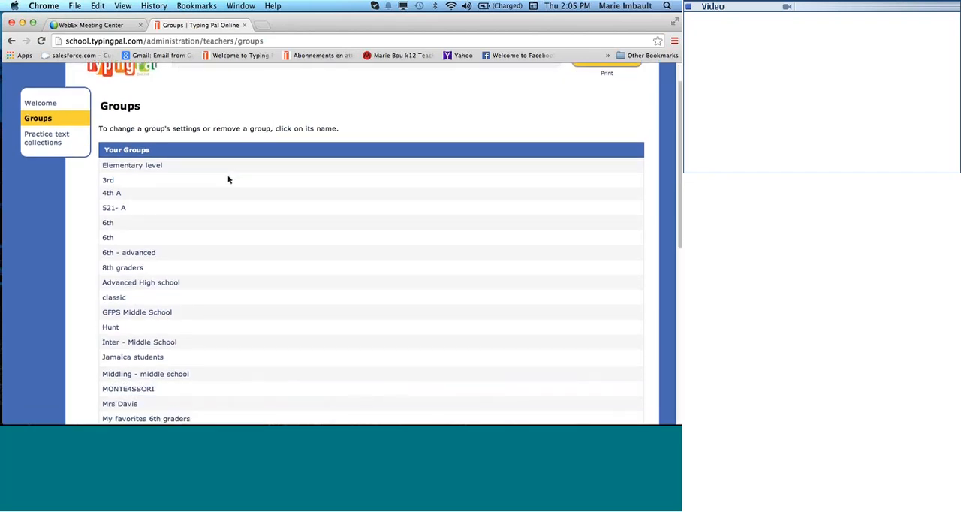
scroll(230, 180, "down", 2)
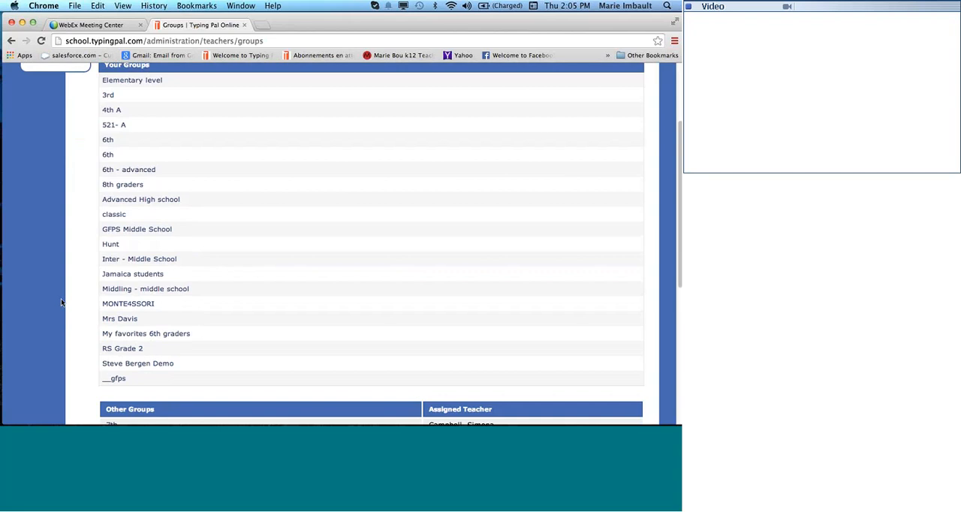
scroll(122, 390, "down", 10)
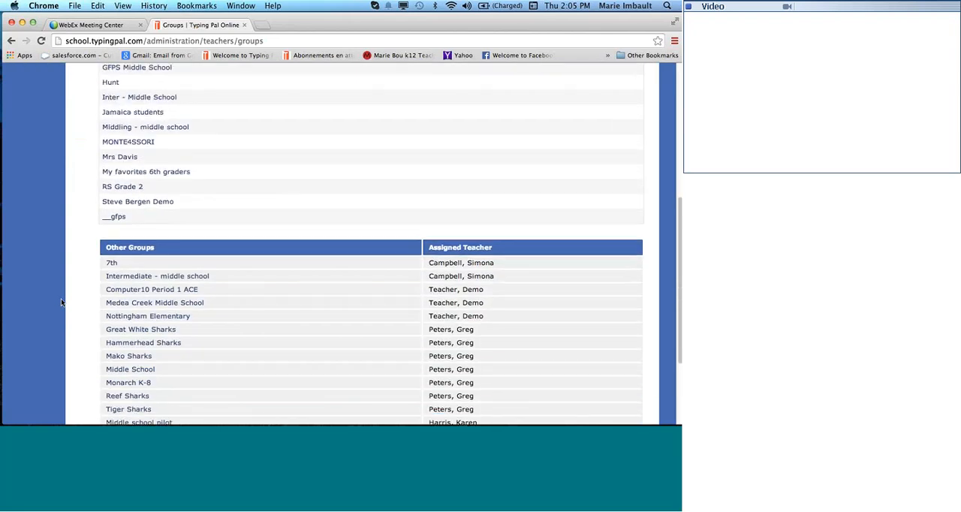
left_click(119, 388)
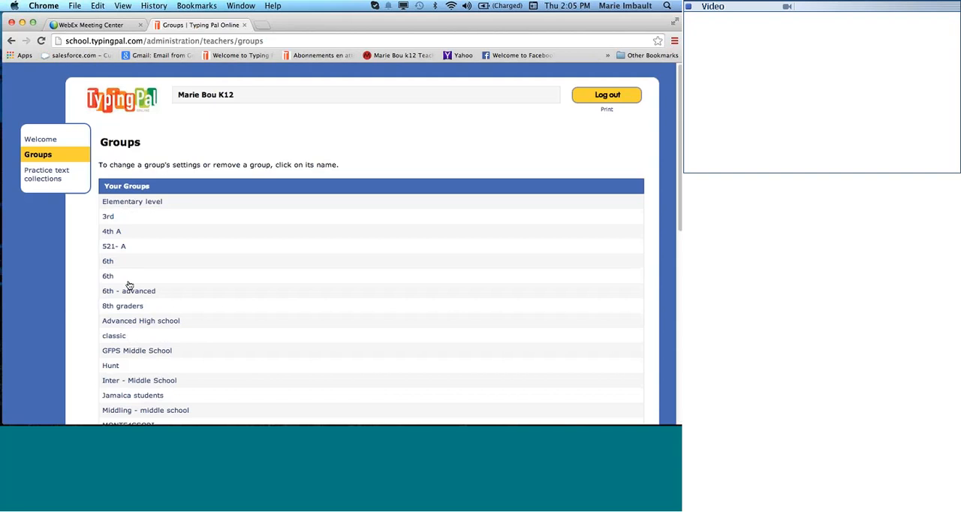
left_click(133, 204)
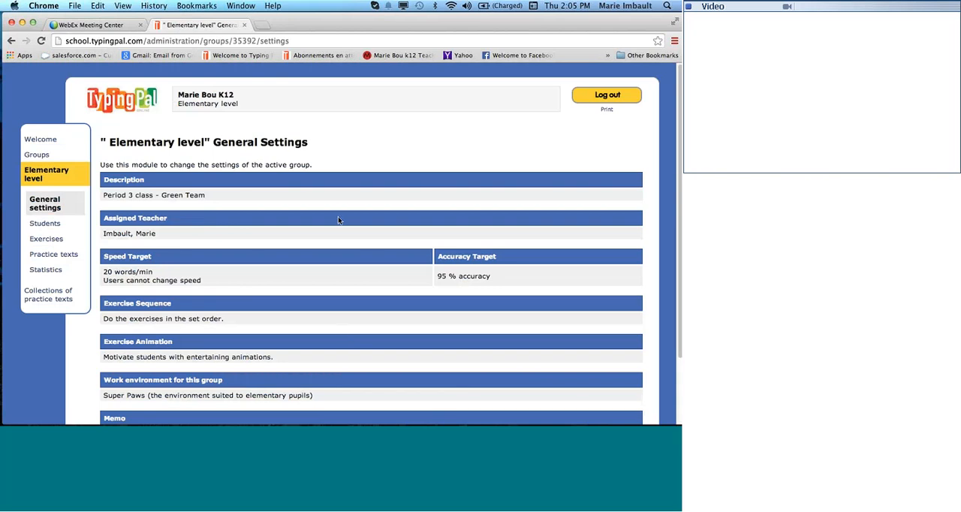
Review the Elementary level group's general settings and open them for changes.
scroll(337, 219, "down", 1)
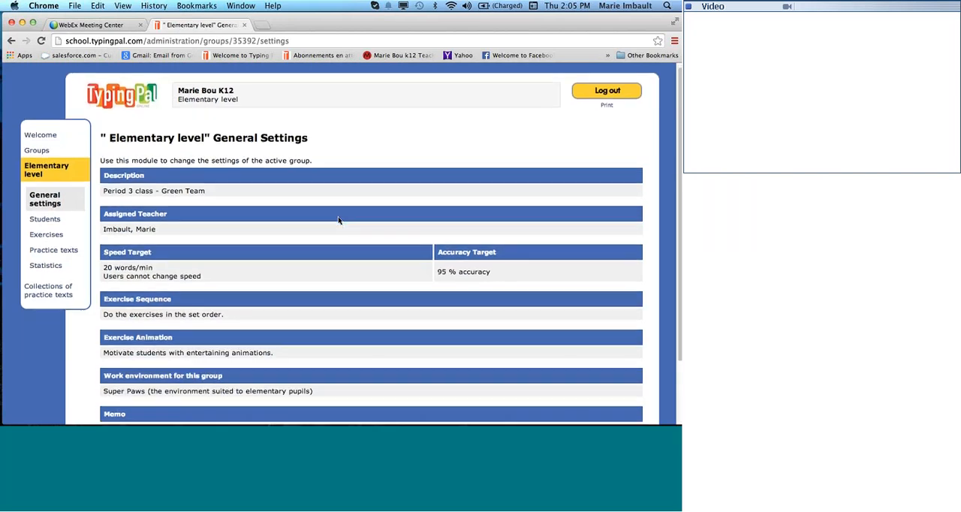
scroll(338, 220, "down", 5)
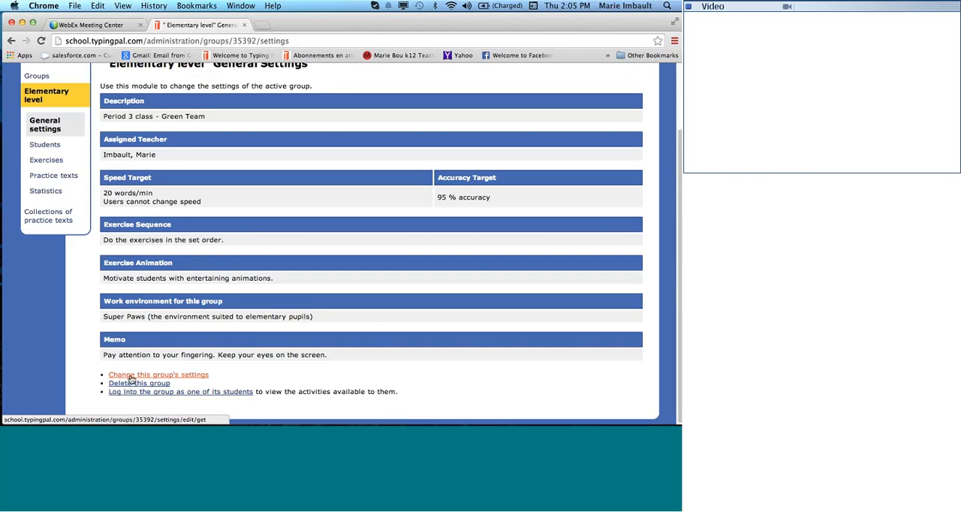
left_click(130, 375)
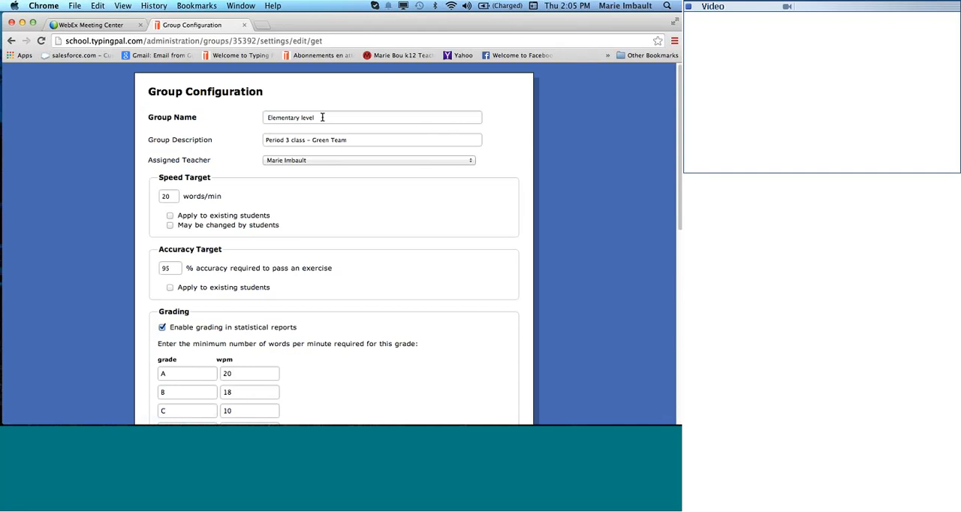
Change the group description to Fast Fingers and view the available assigned teachers without choosing another one.
left_click_drag(323, 118, 243, 120)
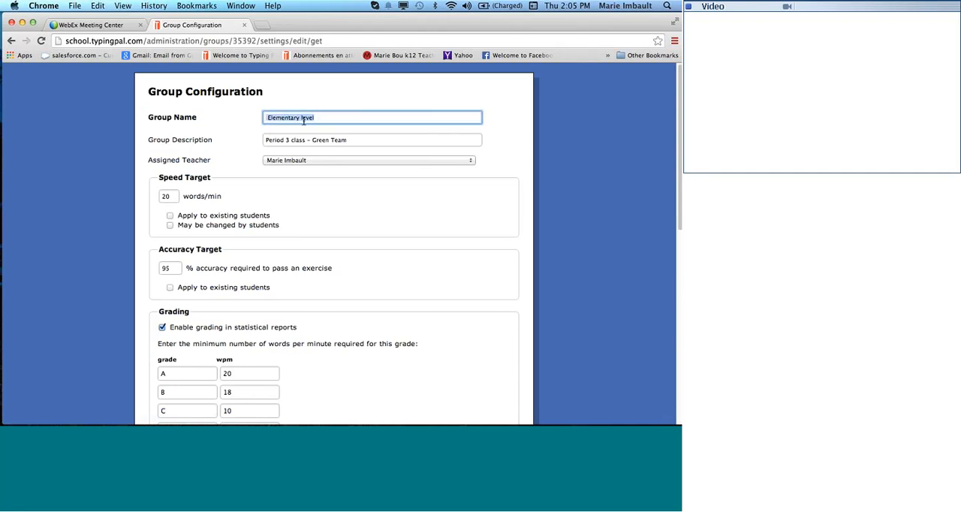
left_click(356, 142)
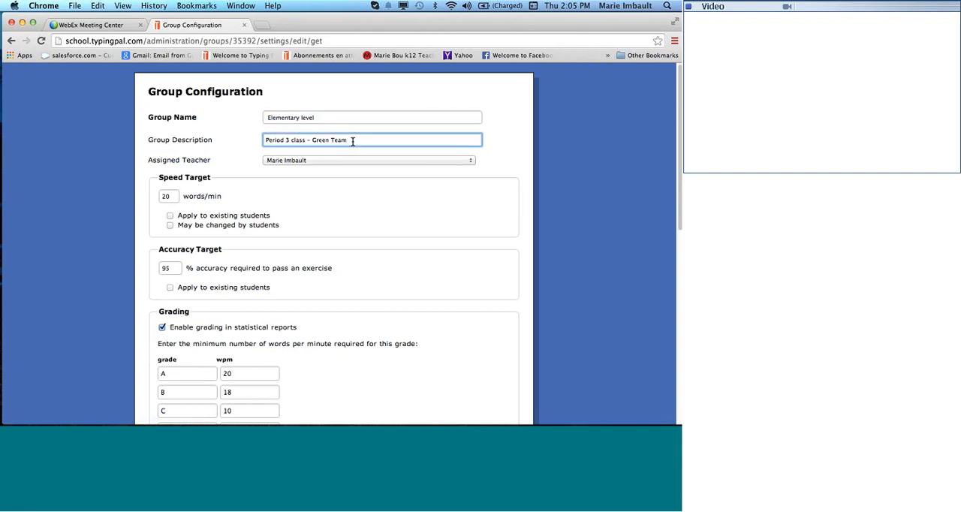
left_click_drag(352, 141, 239, 141)
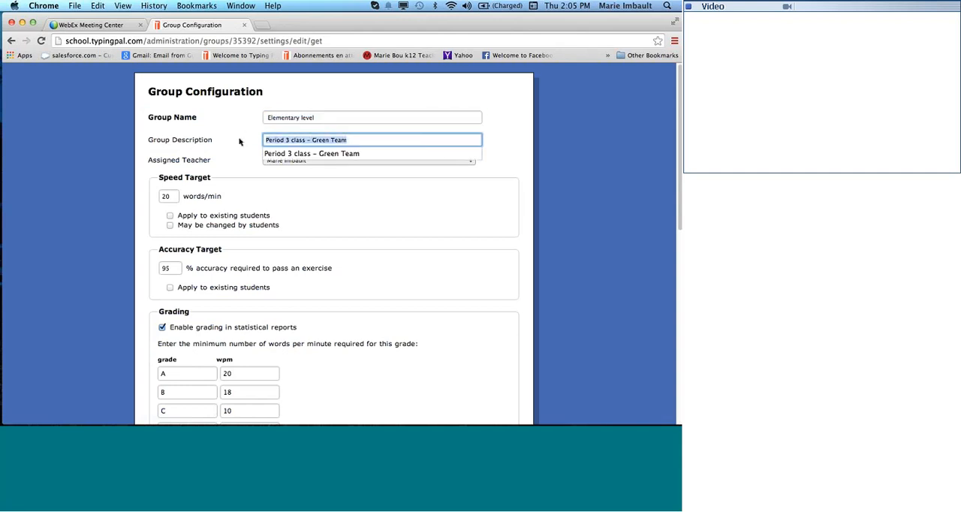
type("P")
type("ast")
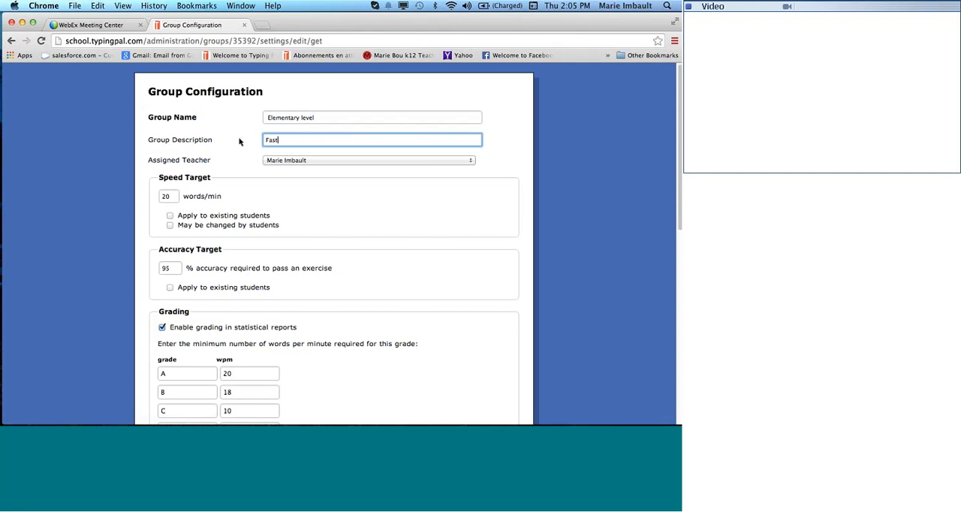
type(" Fingers")
left_click(472, 161)
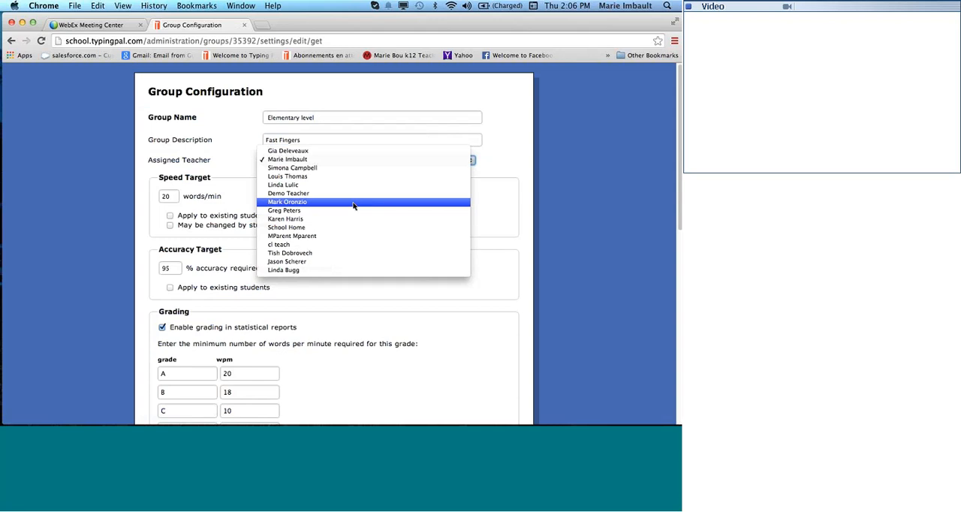
left_click(519, 160)
Set the speed target to 25 words/min and apply both the speed and accuracy targets to existing students.
scroll(225, 193, "down", 1)
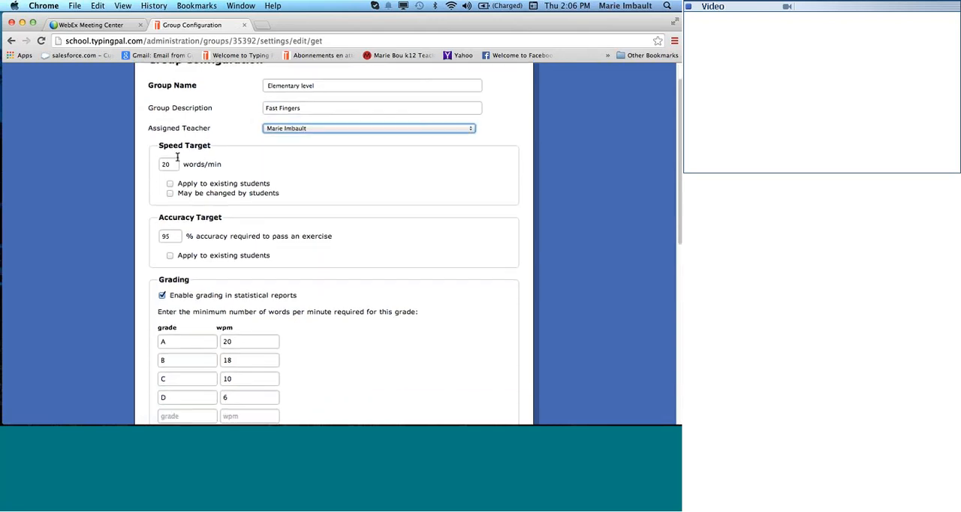
left_click_drag(176, 164, 150, 164)
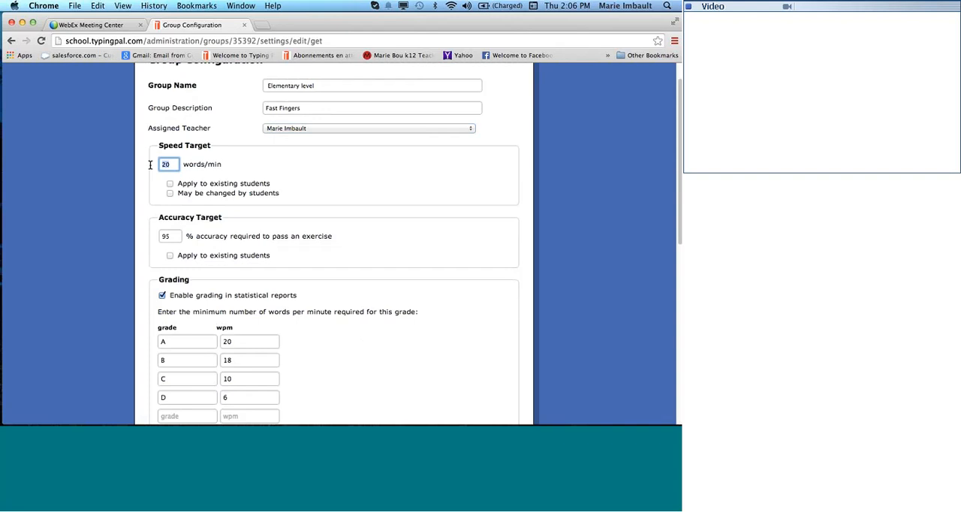
type("25")
left_click(170, 184)
scroll(176, 220, "down", 1)
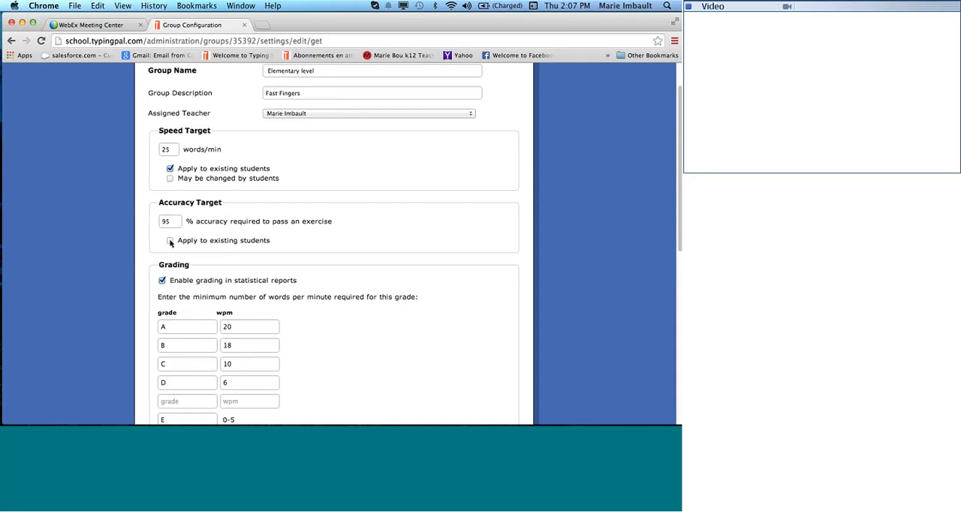
left_click(171, 241)
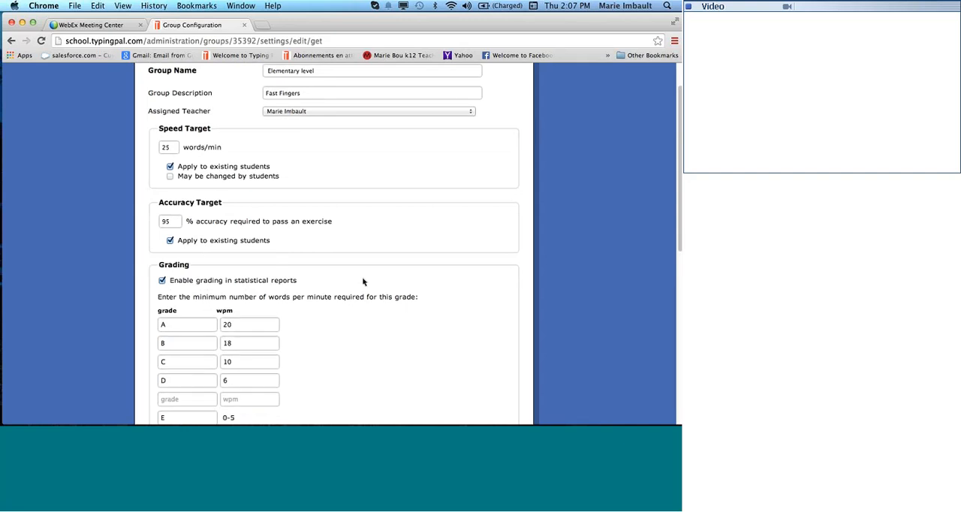
Disable grading in statistical reports and enable it again.
scroll(363, 279, "down", 2)
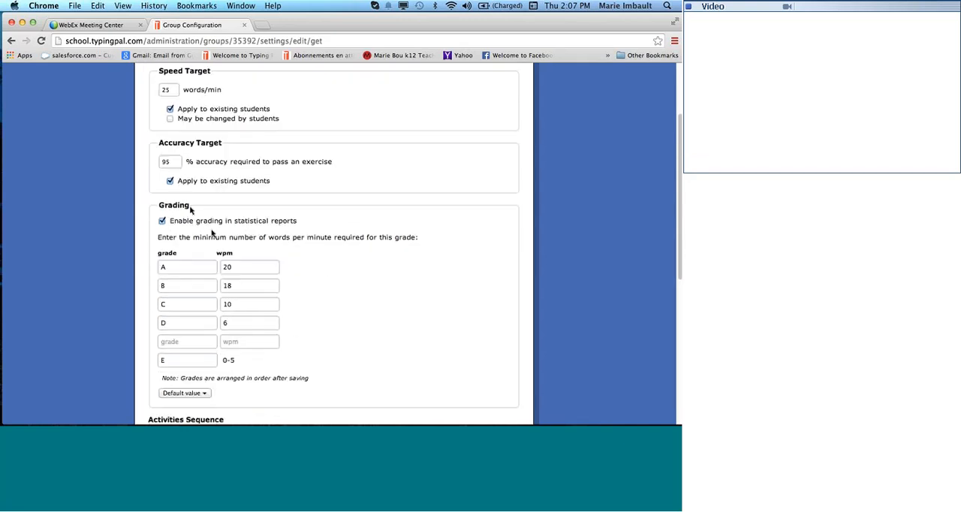
left_click(162, 222)
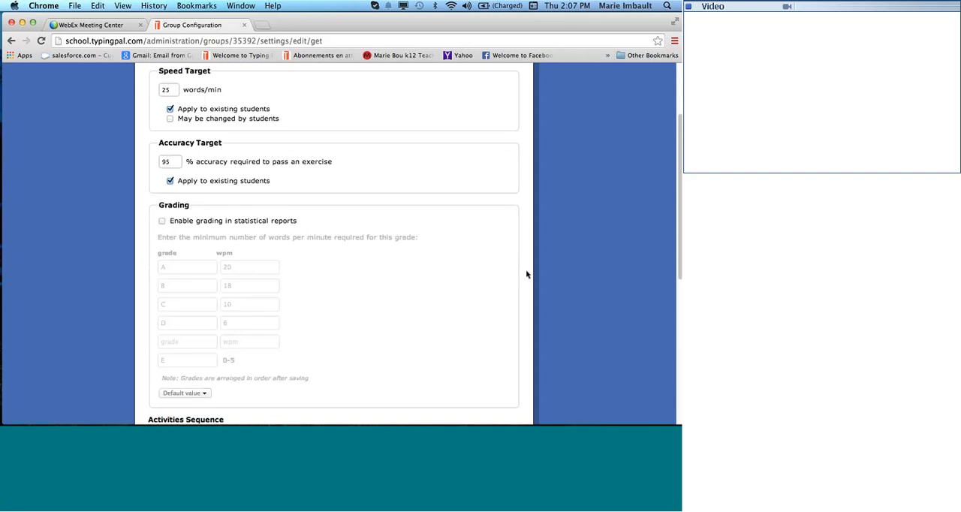
left_click(162, 221)
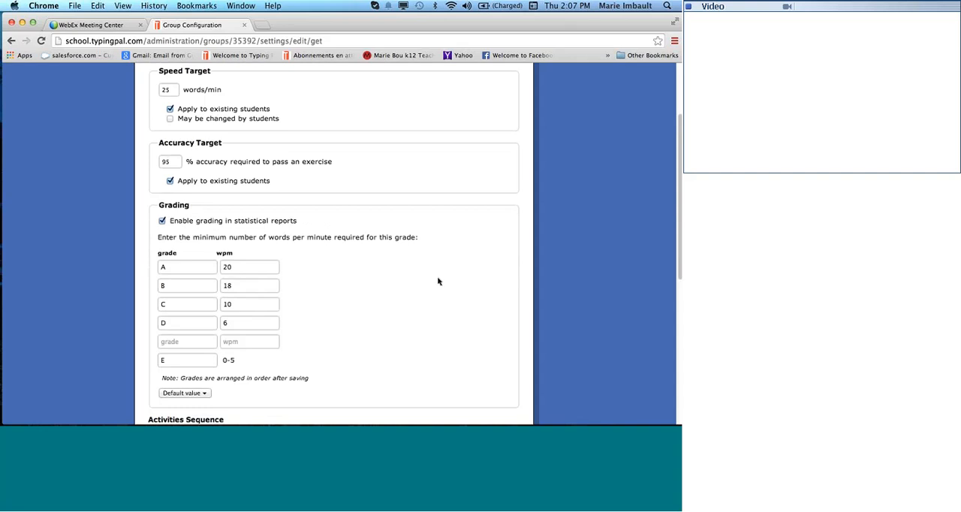
Set the minimum speed required for grade A to 25 wpm.
scroll(450, 282, "down", 2)
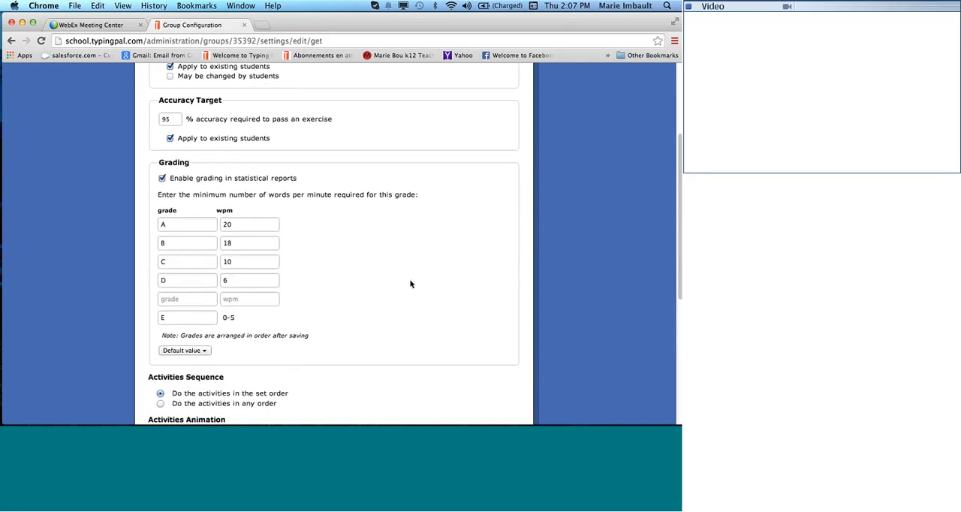
scroll(349, 232, "up", 6)
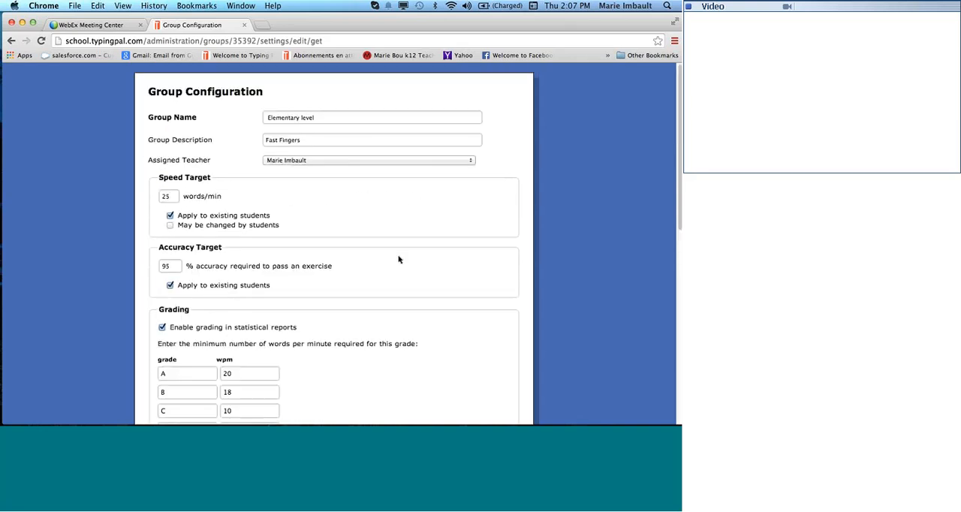
scroll(399, 259, "down", 5)
left_click_drag(251, 257, 212, 254)
type("25")
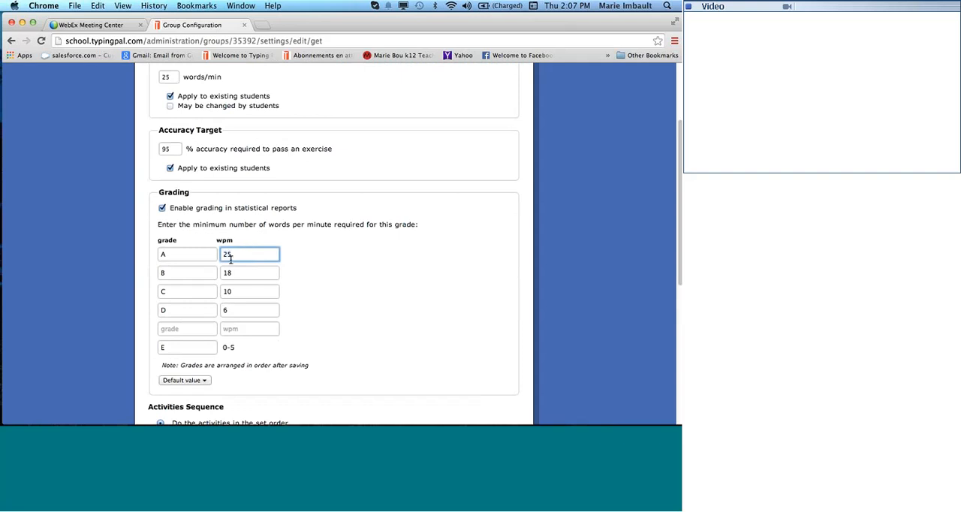
scroll(286, 275, "down", 1)
scroll(284, 277, "down", 1)
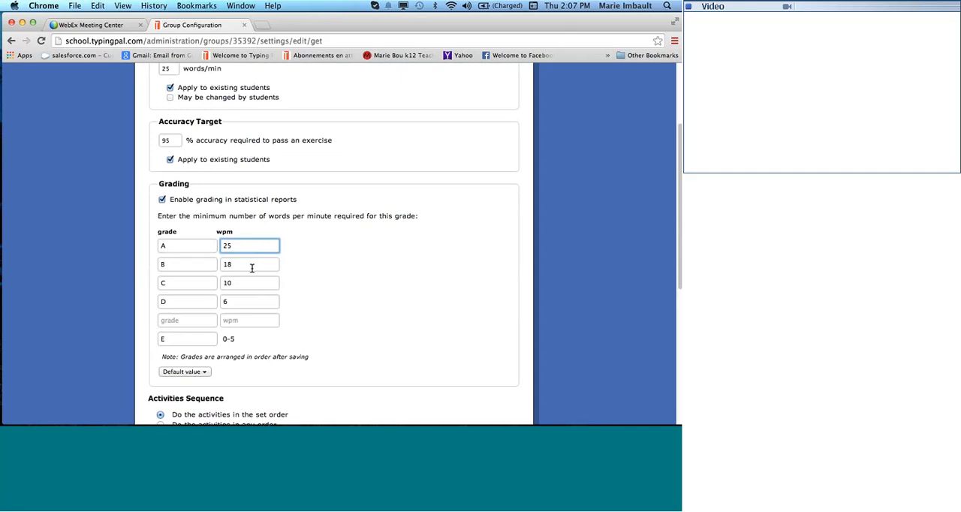
Set the minimum speed for grade B to 20 wpm and for grade C to 15 wpm.
left_click_drag(251, 265, 215, 266)
type("20")
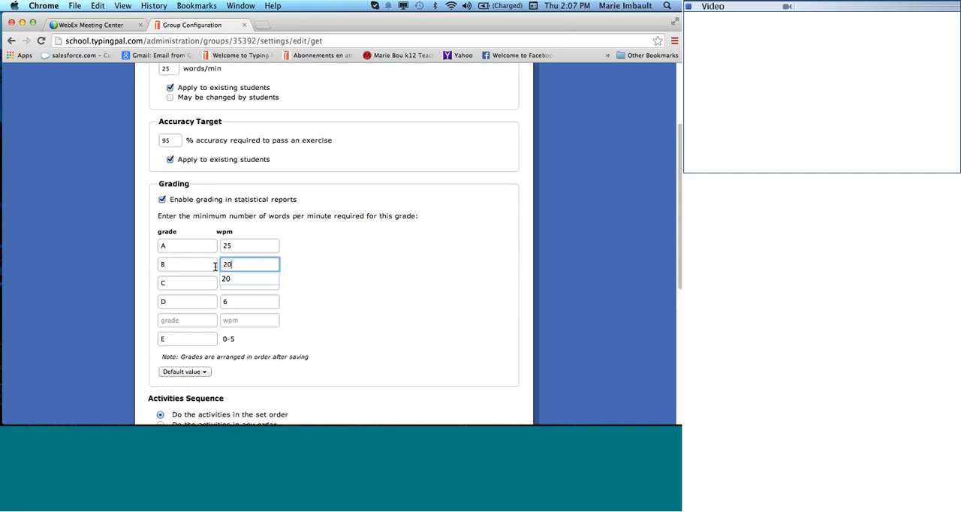
left_click(239, 280)
double_click(243, 284)
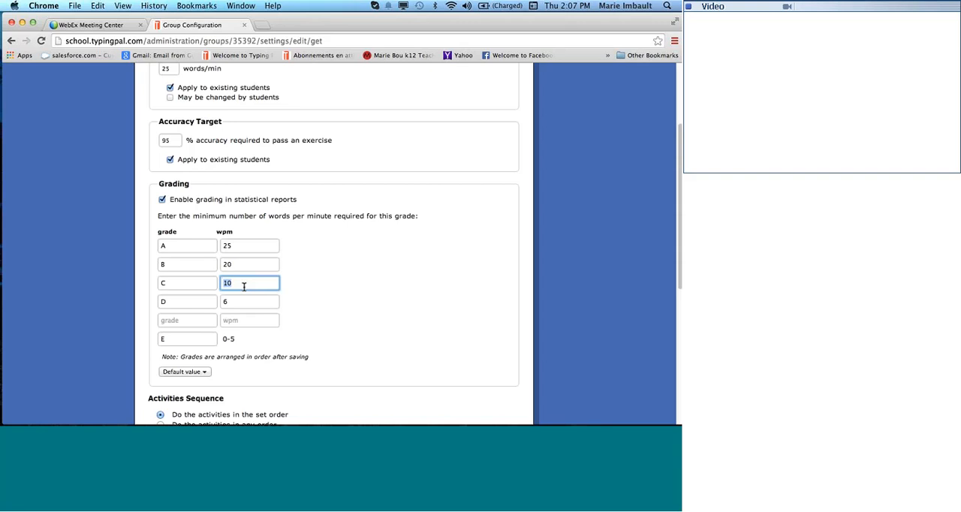
type("15")
left_click(248, 297)
Rename grade A as Excellent in the grading scale.
left_click(161, 245)
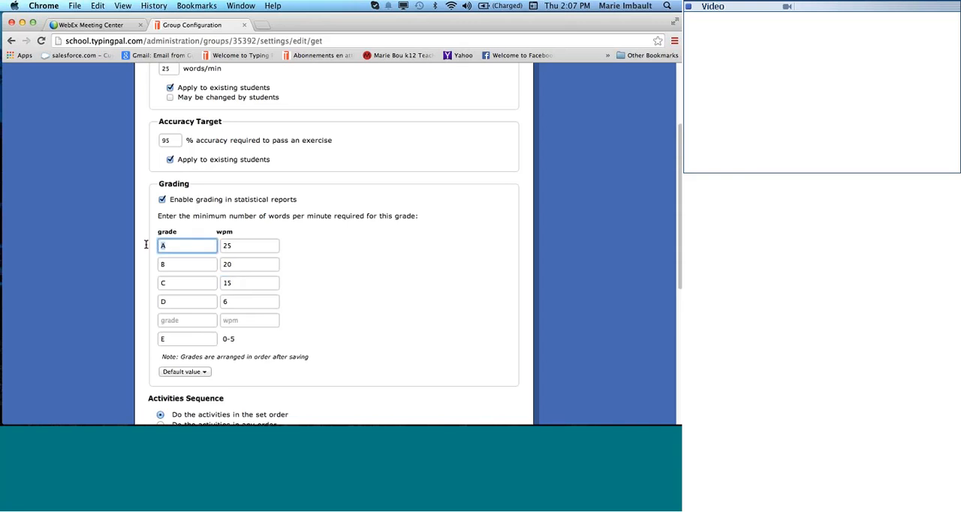
key("BackSpace")
type("S")
key("BackSpace")
type("Excellent")
Rename grade B as Good and grade C as Satisfactory in the grading scale.
left_click(177, 266)
key("BackSpace")
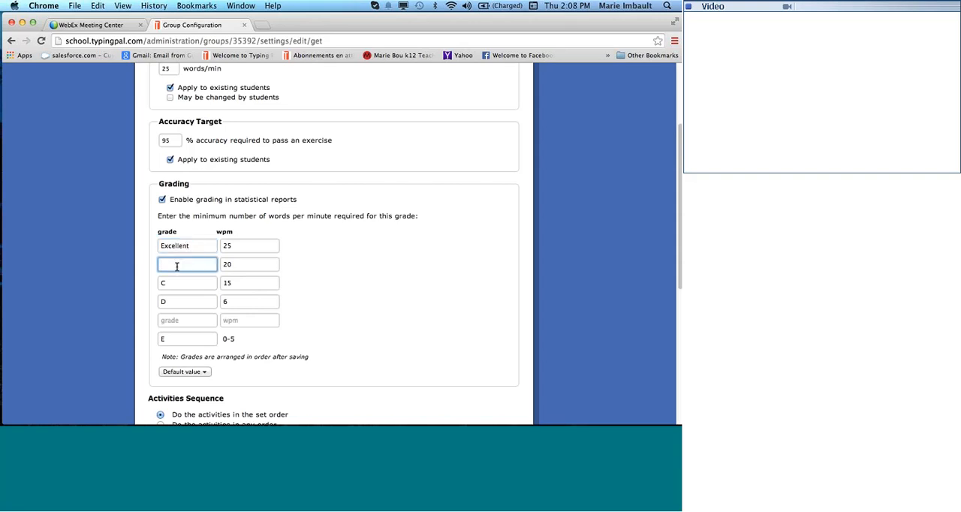
type("Good")
left_click(182, 282)
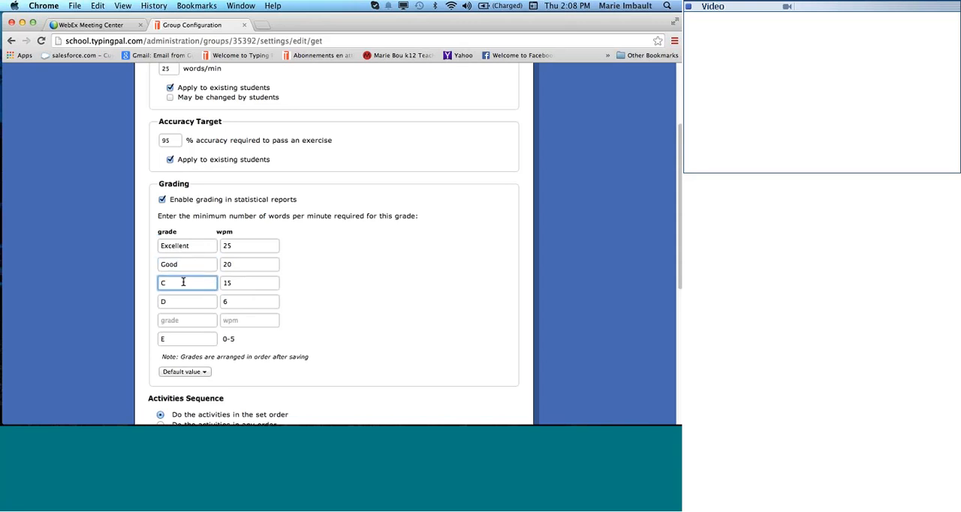
key("BackSpace")
type("Satisfactory")
Remove grade D together with its wpm minimum and clear the name of the lowest grade, E.
scroll(387, 304, "down", 3)
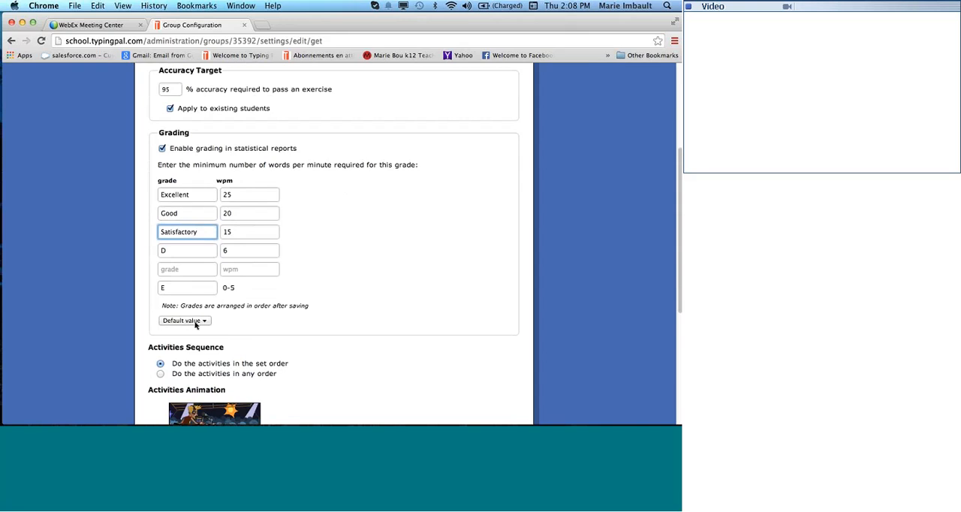
scroll(300, 305, "down", 3)
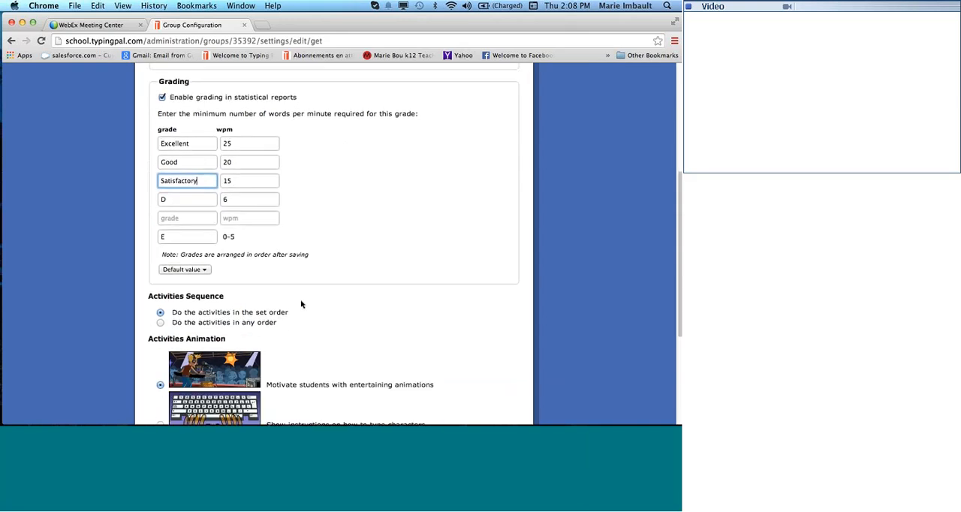
scroll(301, 304, "down", 5)
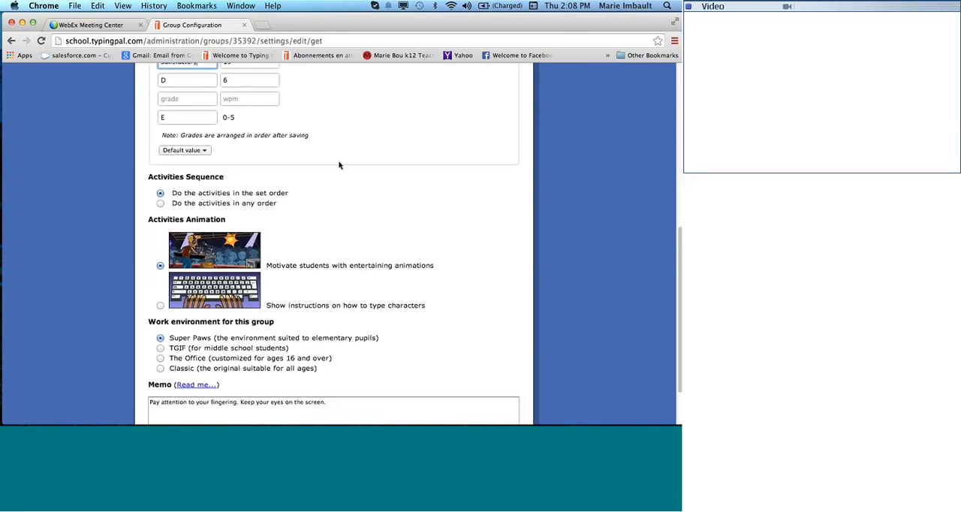
scroll(336, 163, "down", 2)
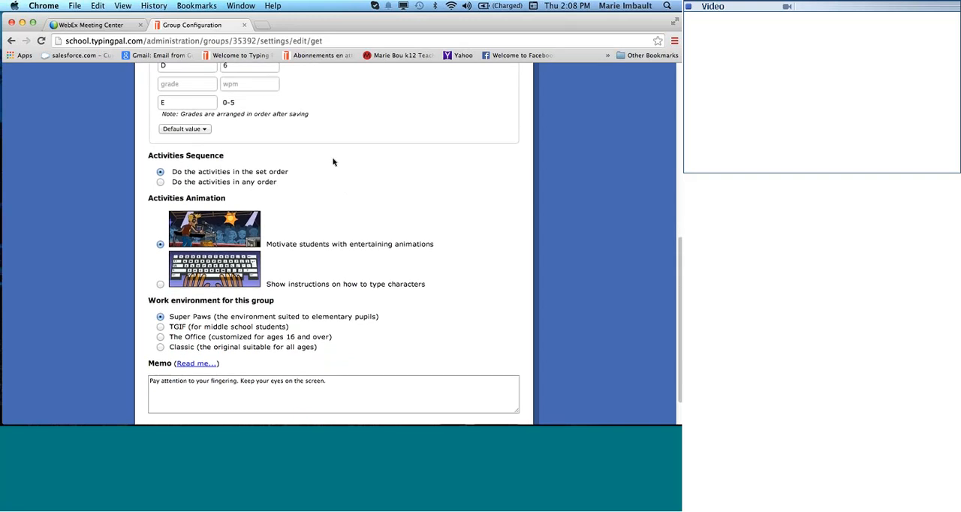
scroll(225, 118, "up", 3)
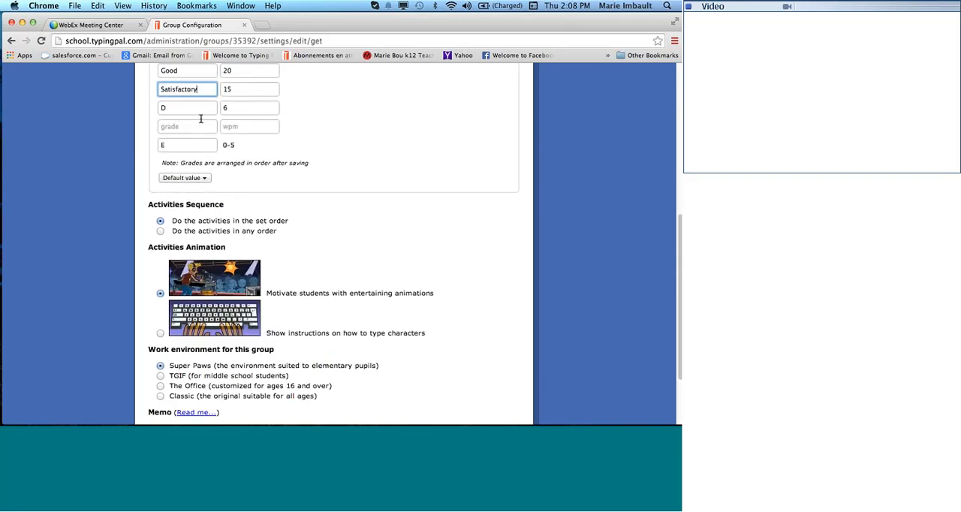
left_click(241, 112)
key("BackSpace")
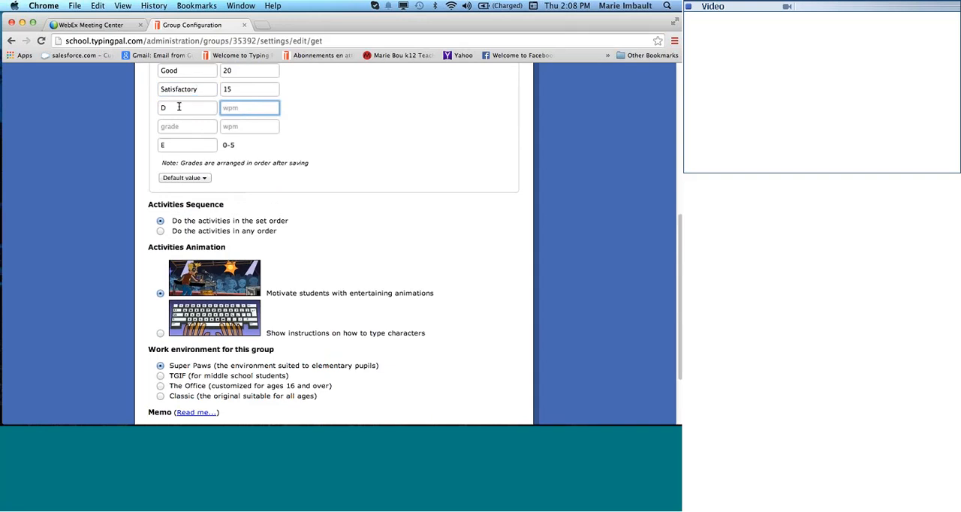
left_click(178, 107)
key("BackSpace")
scroll(201, 148, "down", 2)
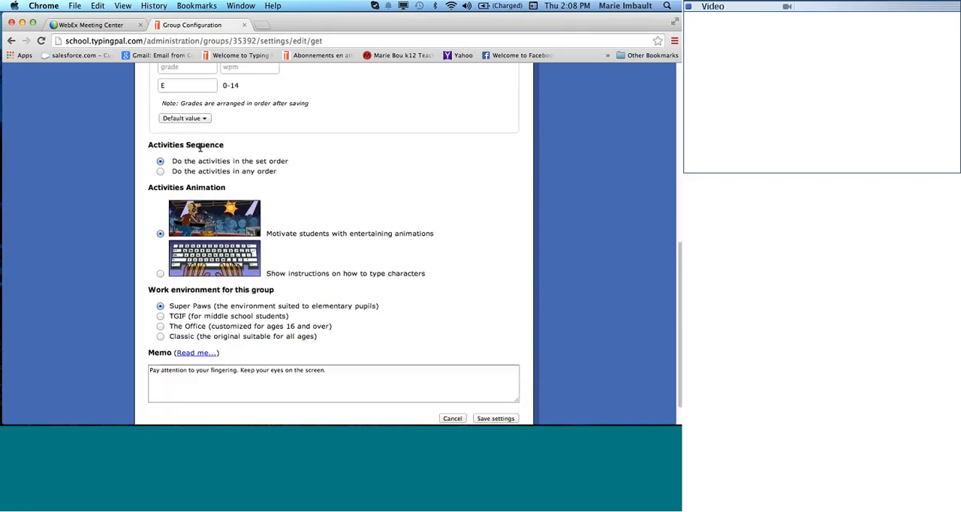
left_click(180, 88)
key("BackSpace")
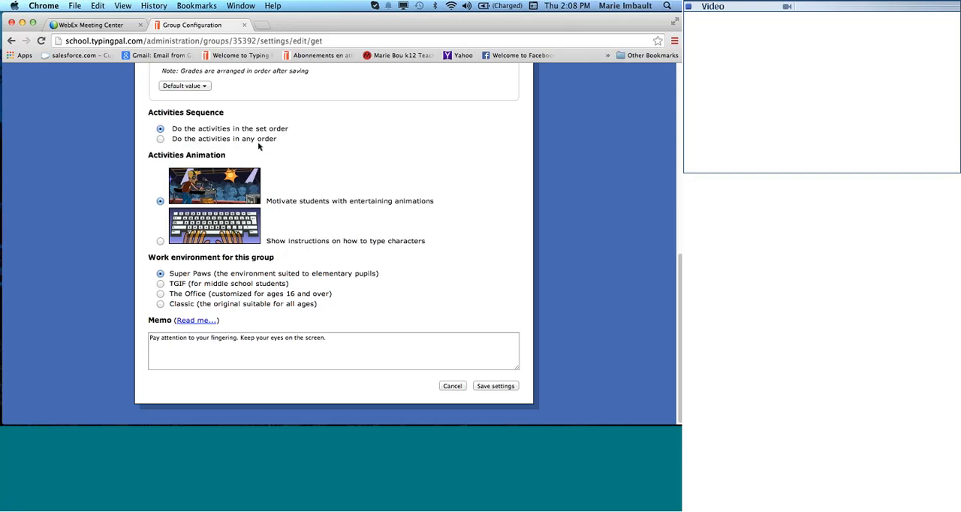
Switch the activities sequence to any order and back to the set order, and set the animation to show instructions on how to type characters.
left_click(160, 139)
left_click(160, 129)
left_click(159, 241)
Try the Classic, TGIF and The Office work environments for the group and return to Super Paws.
left_click(161, 304)
left_click(160, 275)
left_click(161, 284)
left_click(212, 297)
left_click(160, 284)
left_click(180, 274)
Select the memo text, discard the group configuration changes and review the group's general settings.
left_click_drag(336, 340, 142, 342)
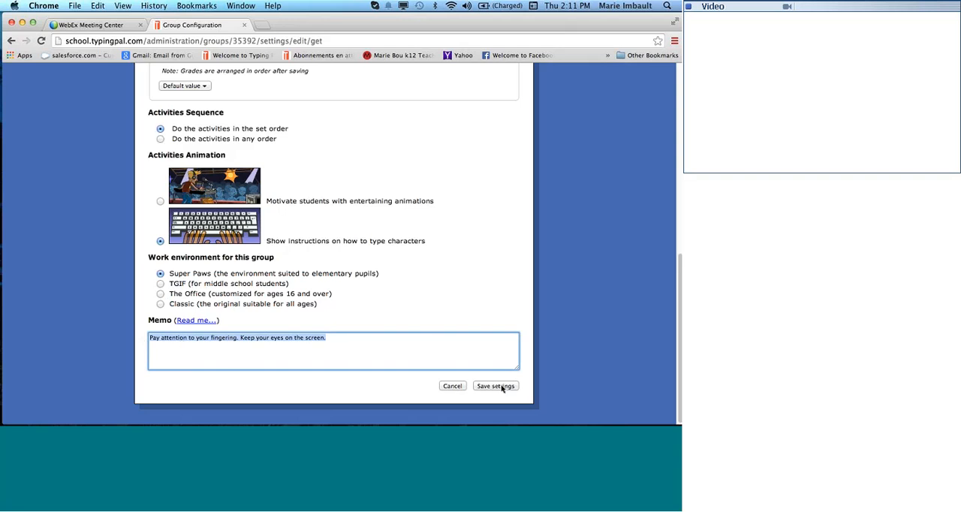
left_click(462, 388)
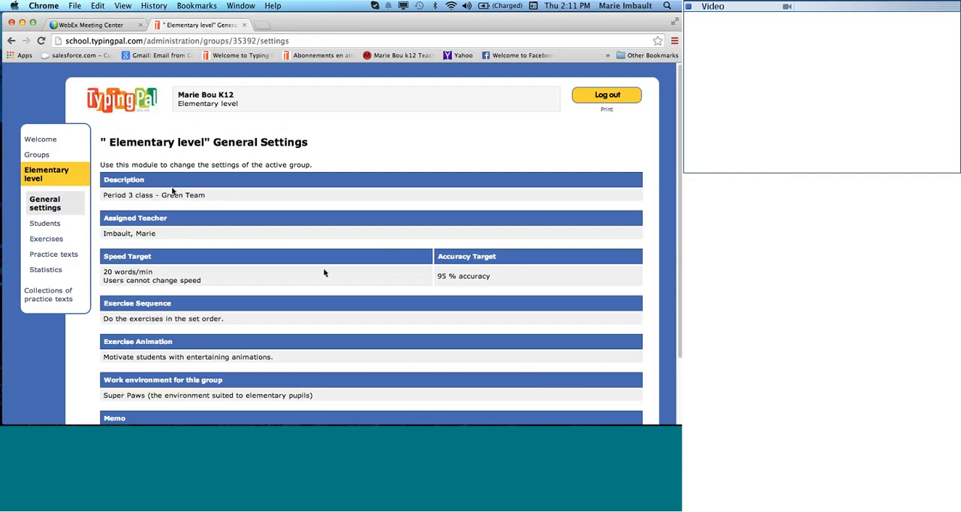
scroll(247, 307, "down", 2)
scroll(248, 308, "down", 1)
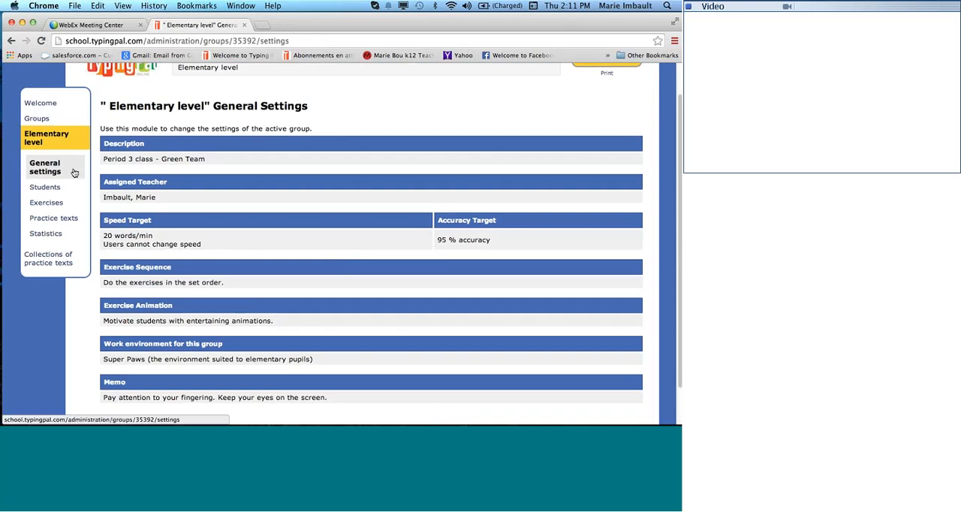
Open the group's student list, examine the fields of the new student profile form and close it without saving.
left_click(37, 190)
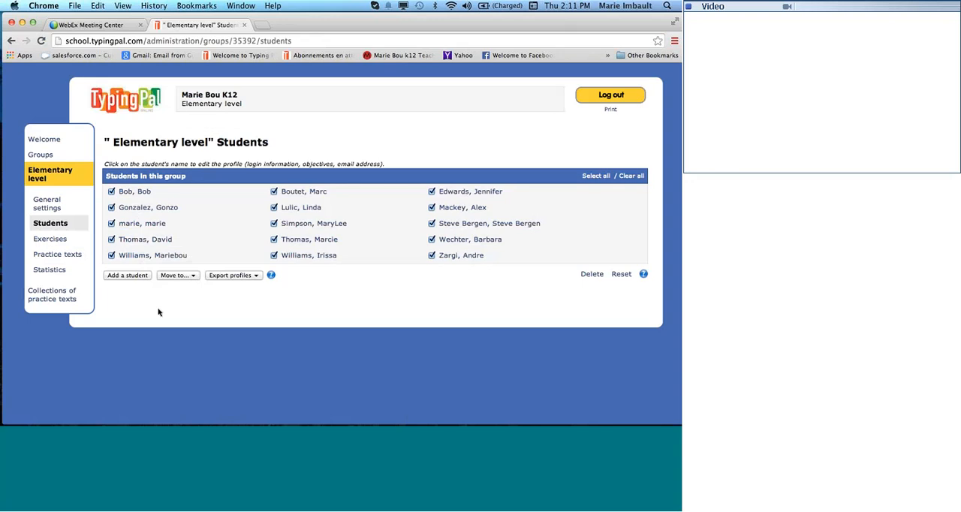
left_click(127, 275)
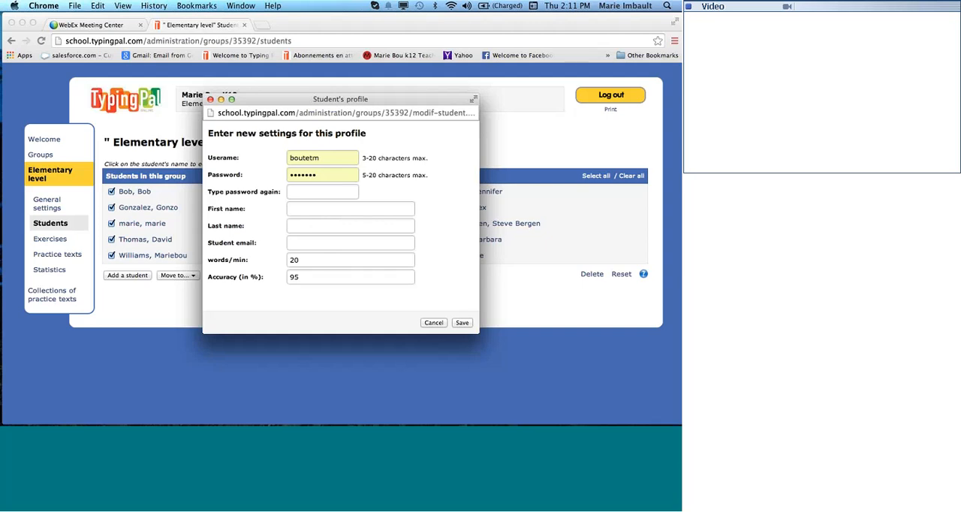
double_click(333, 157)
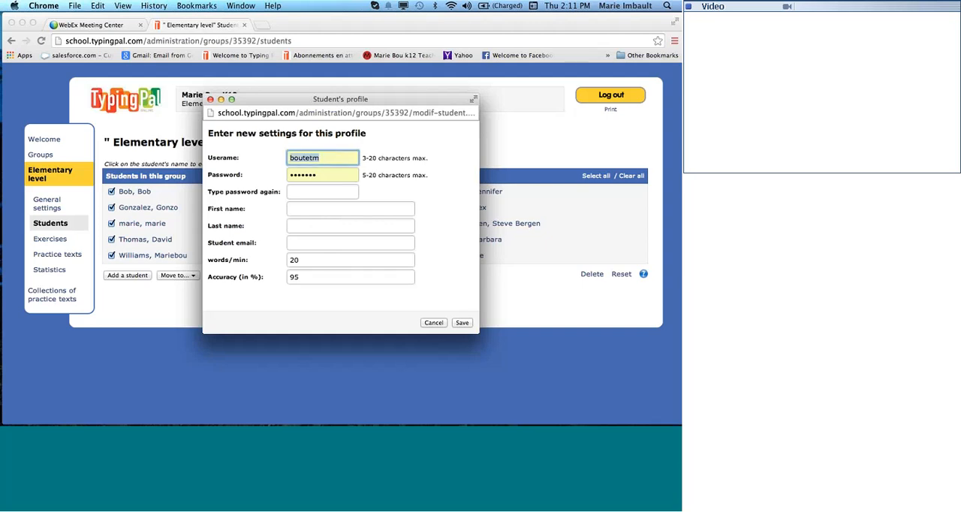
double_click(323, 176)
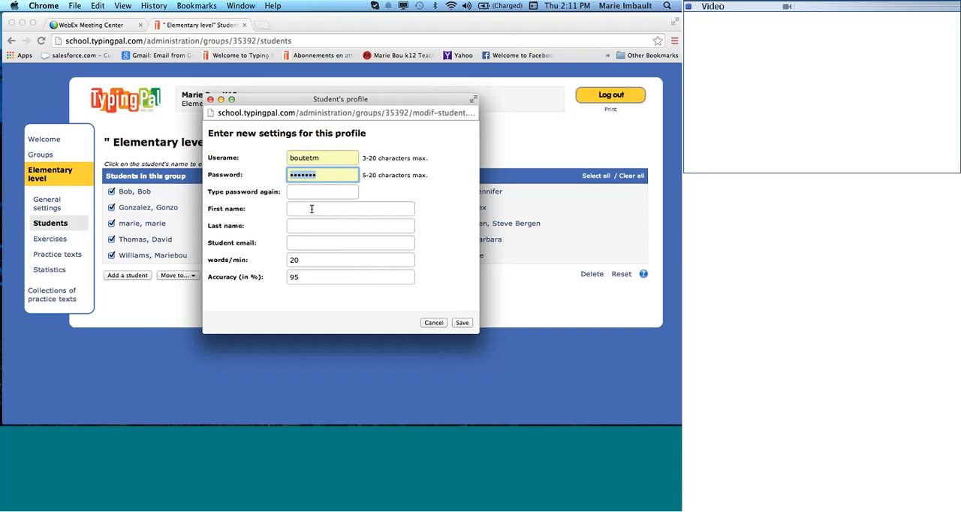
left_click(300, 193)
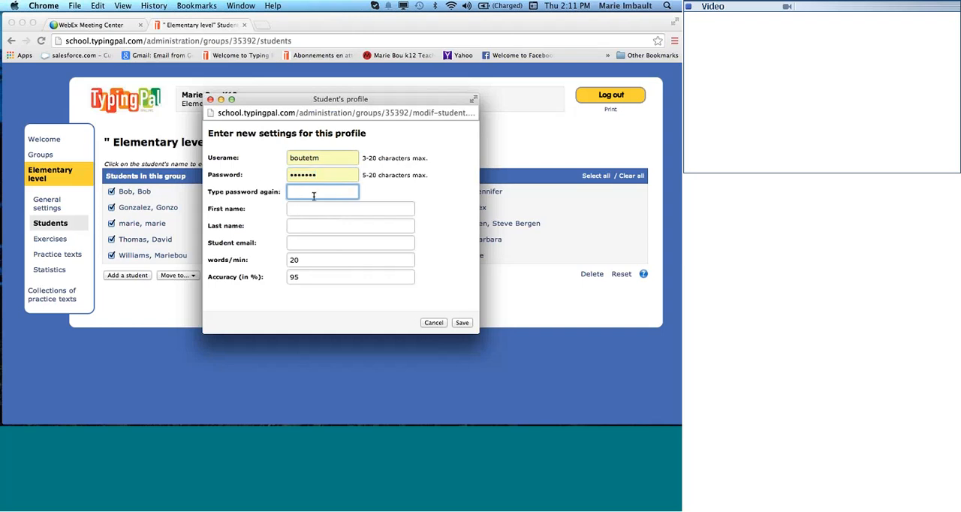
left_click(301, 209)
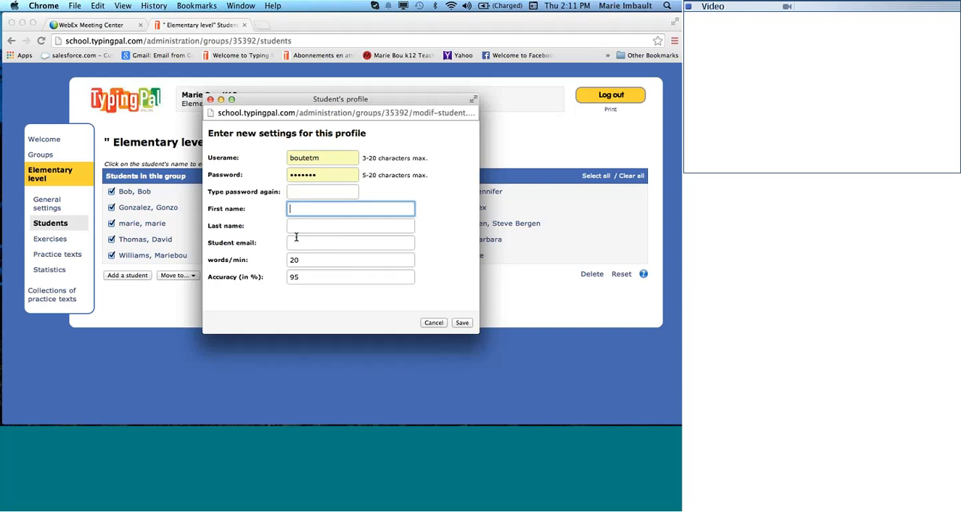
left_click(312, 243)
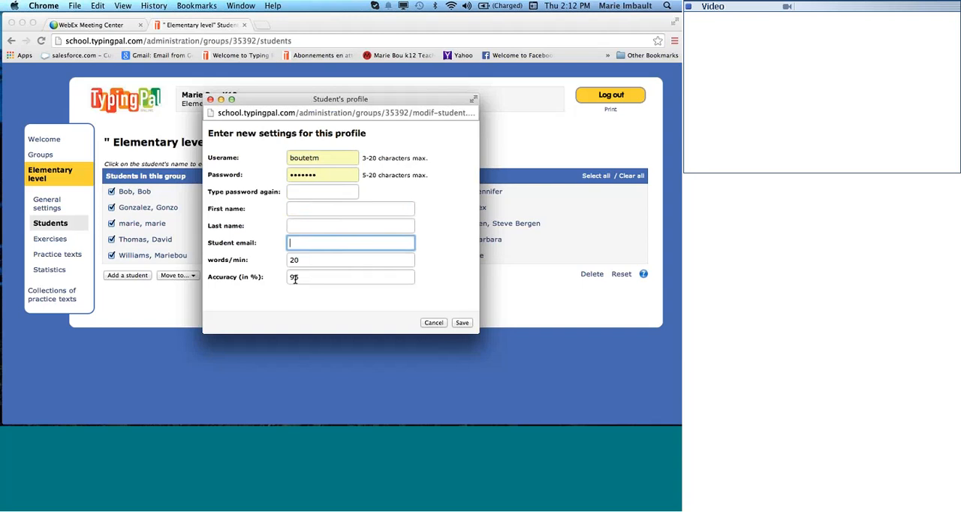
left_click(443, 323)
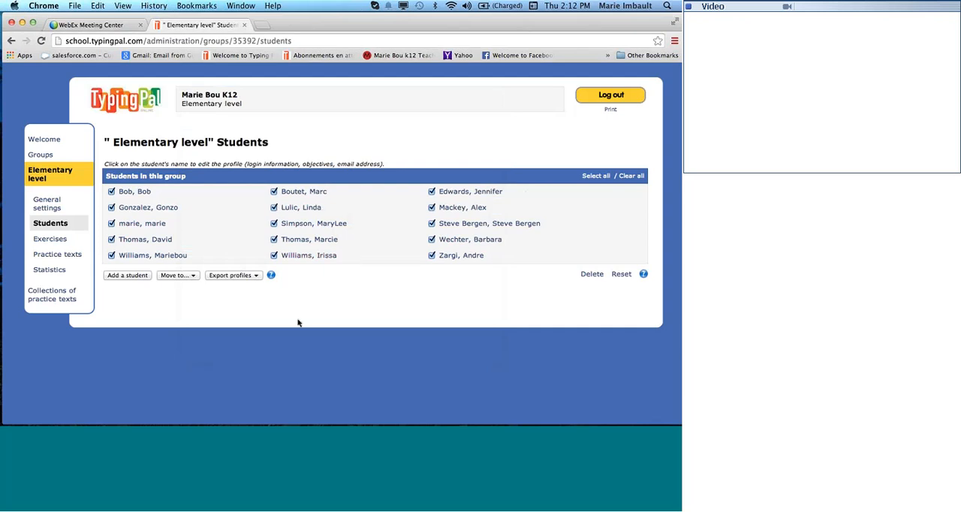
Select only the student in the third row of the second column and view the groups available for moving.
left_click(629, 176)
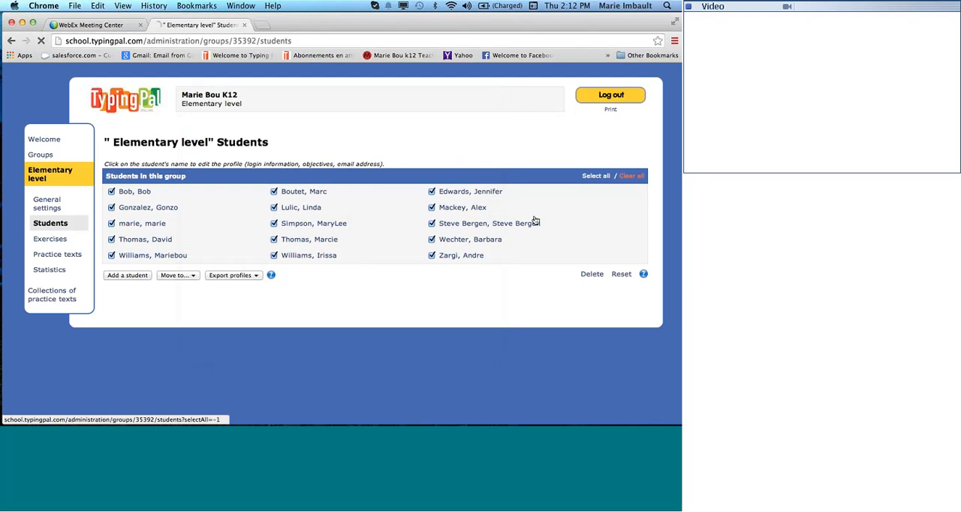
left_click(274, 224)
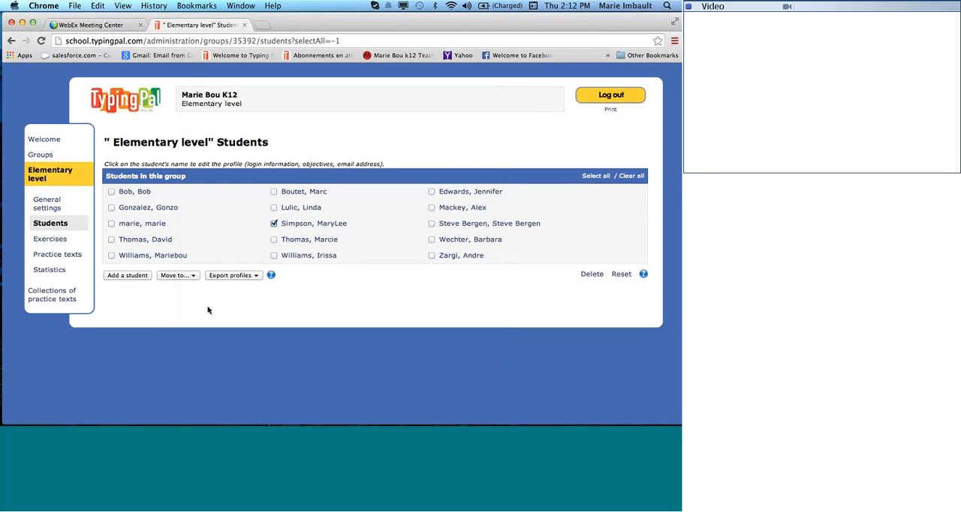
left_click(177, 275)
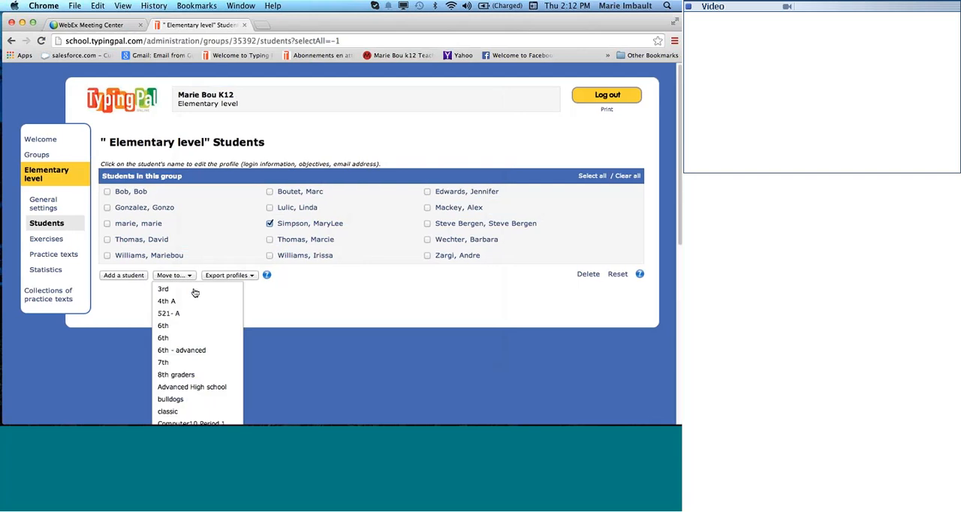
scroll(211, 336, "down", 2)
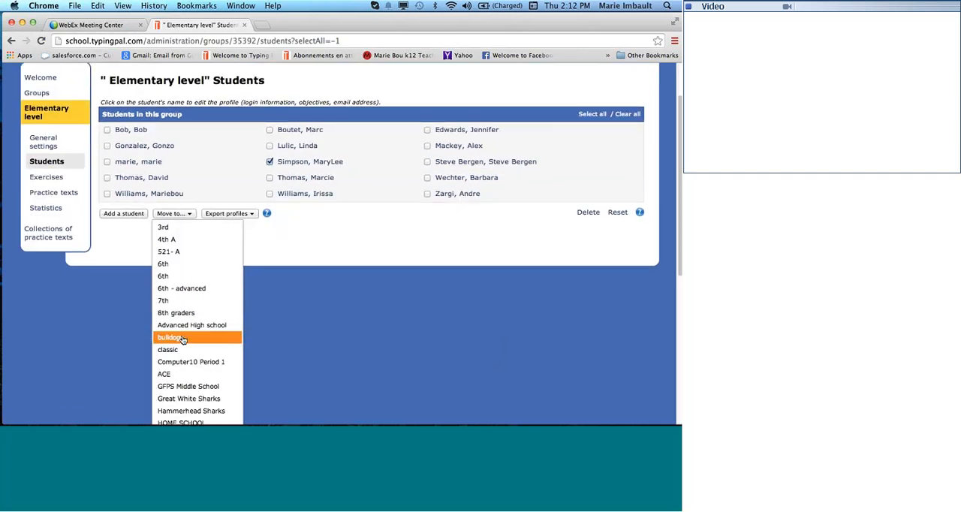
left_click(191, 343)
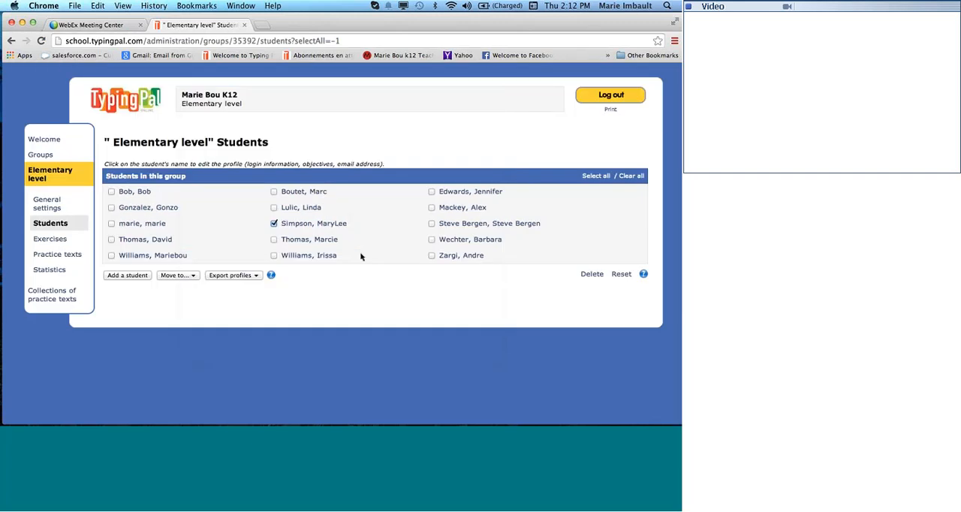
Select all students in the group and view the available profile export formats.
left_click(595, 176)
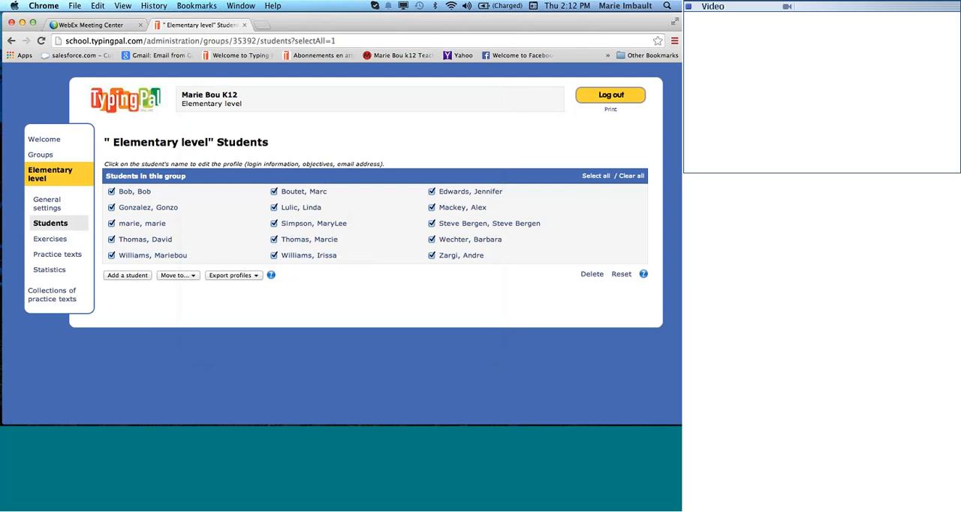
left_click(257, 276)
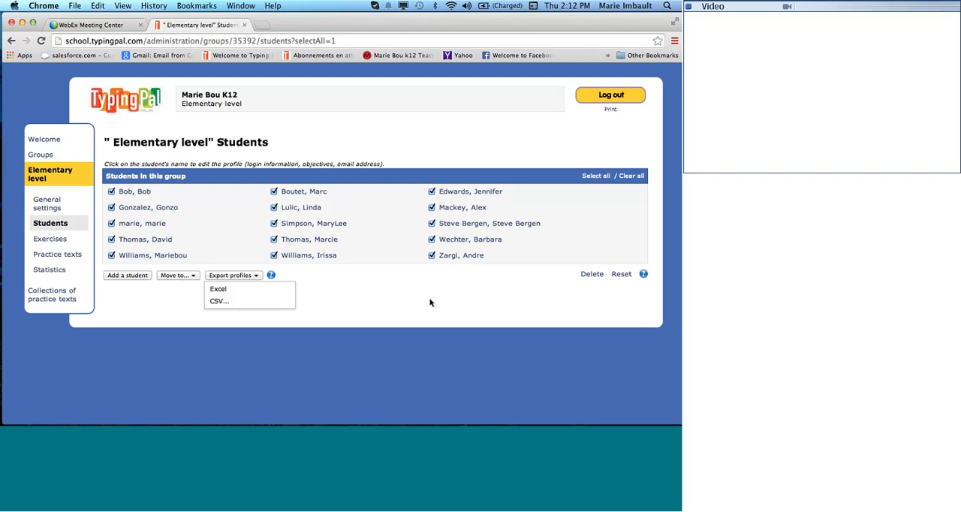
left_click(390, 308)
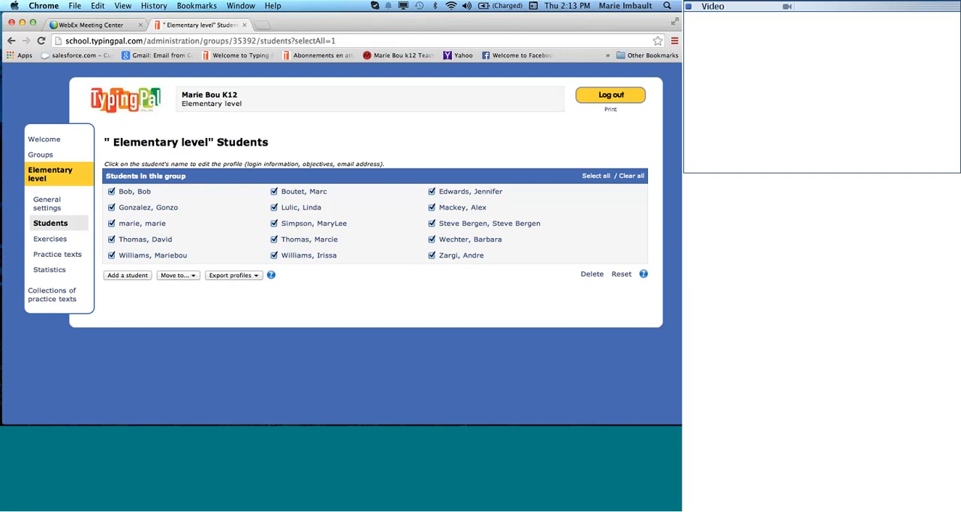
Enter and confirm a new password in the profile of the student in the second row of the third column, and save it.
left_click(455, 210)
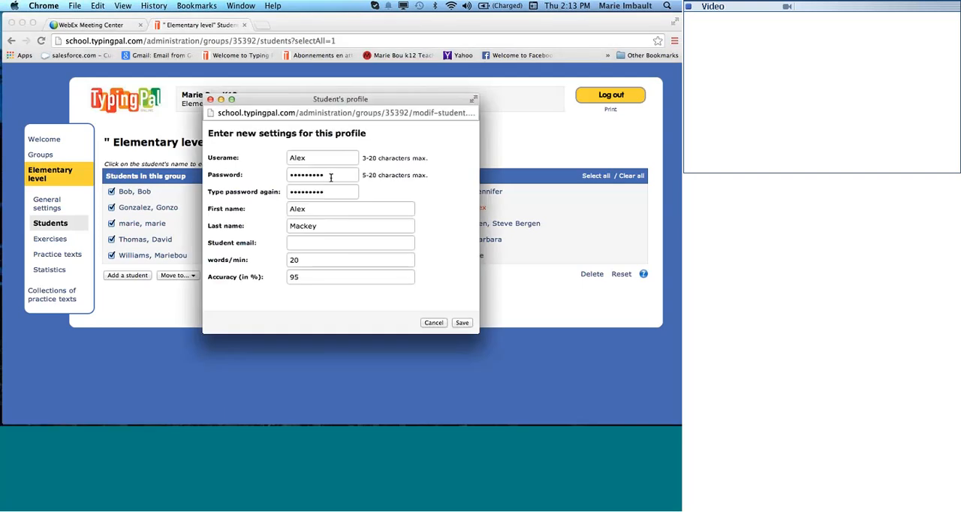
left_click_drag(332, 178, 276, 174)
type("•")
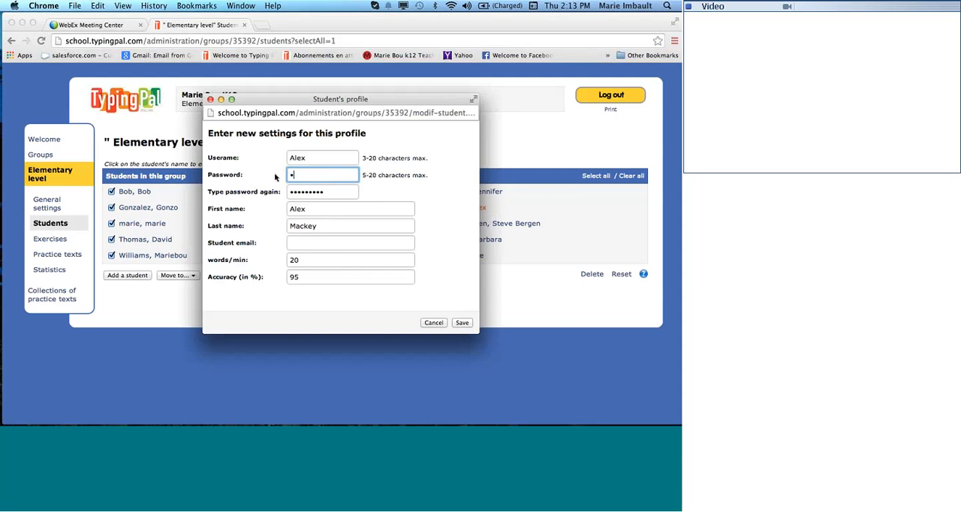
type("••••")
double_click(306, 191)
type("••")
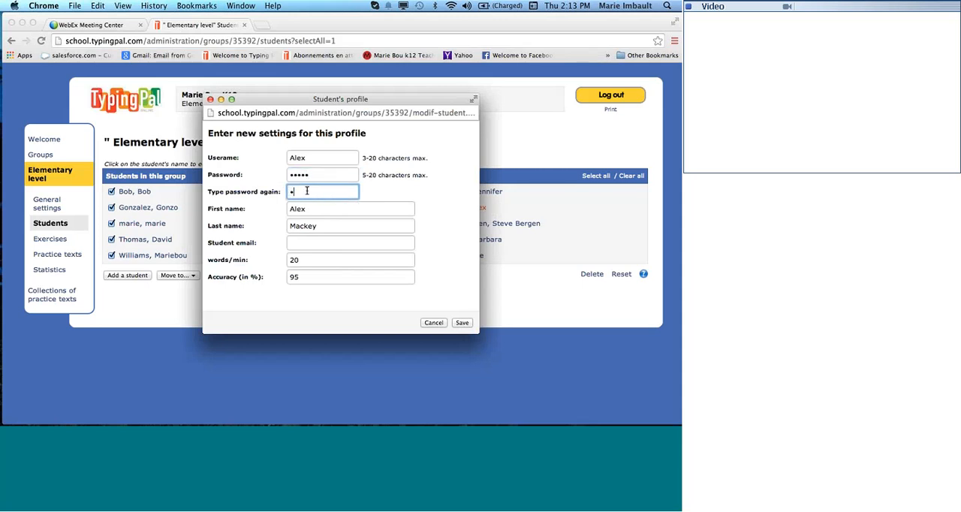
type("•••")
left_click(463, 325)
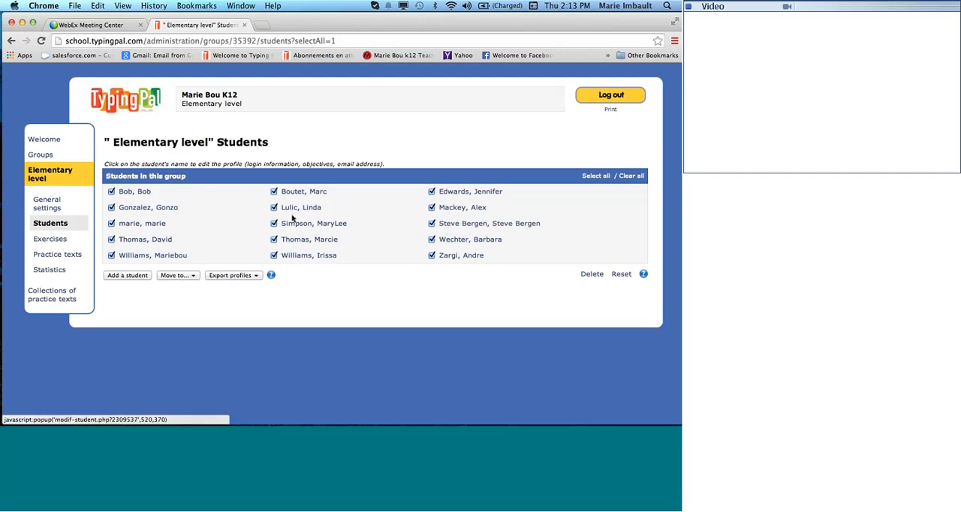
Enter targets of 12 words/min and 92% accuracy in the profile of the student in the fourth row of the first column, and close it unsaved.
left_click(145, 240)
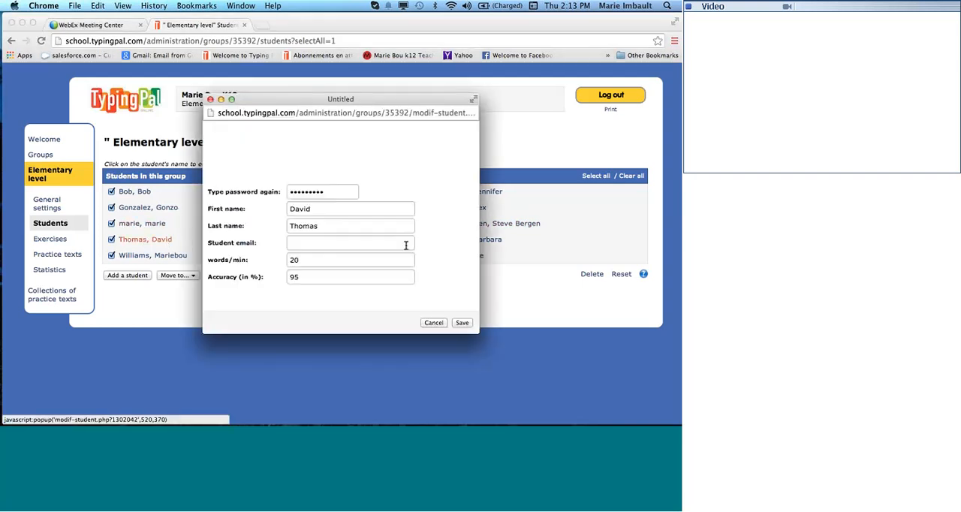
left_click(323, 262)
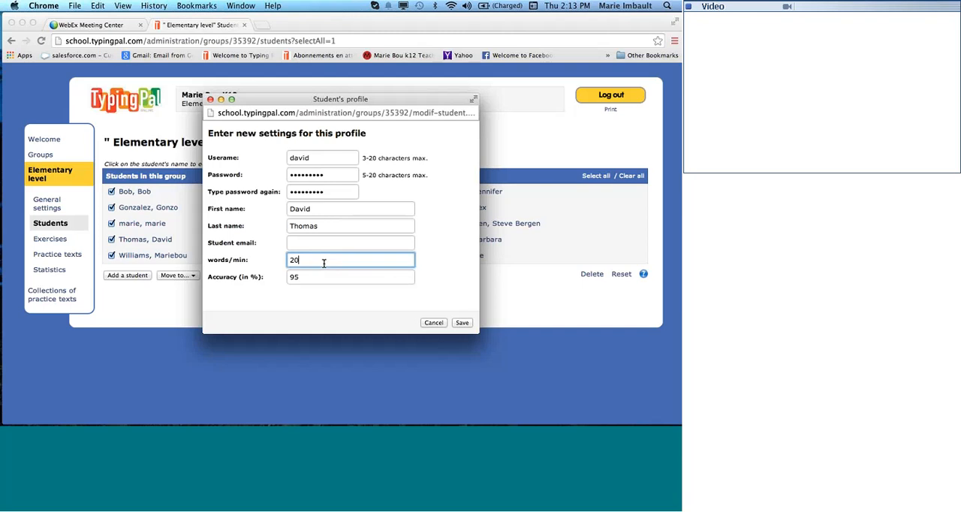
double_click(323, 262)
key("BackSpace")
type("12")
left_click_drag(307, 279, 284, 278)
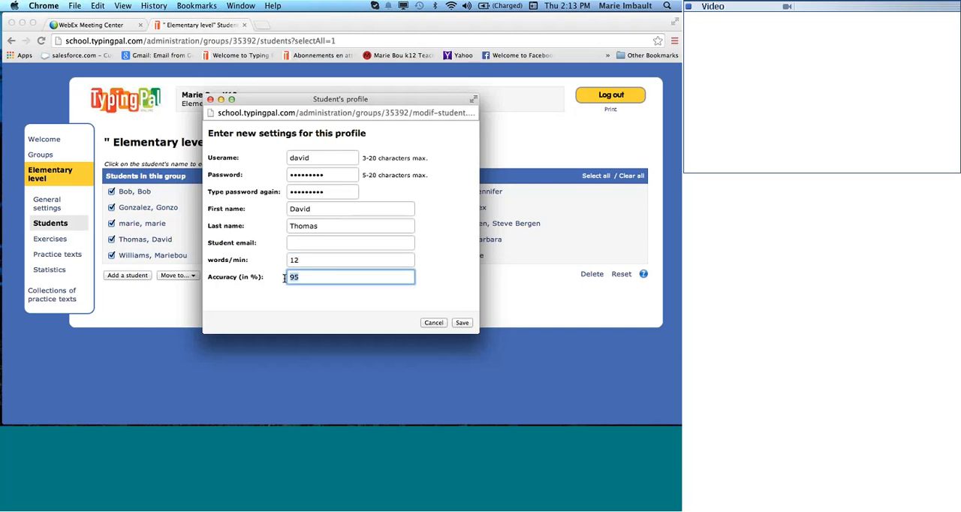
type("92")
left_click(210, 100)
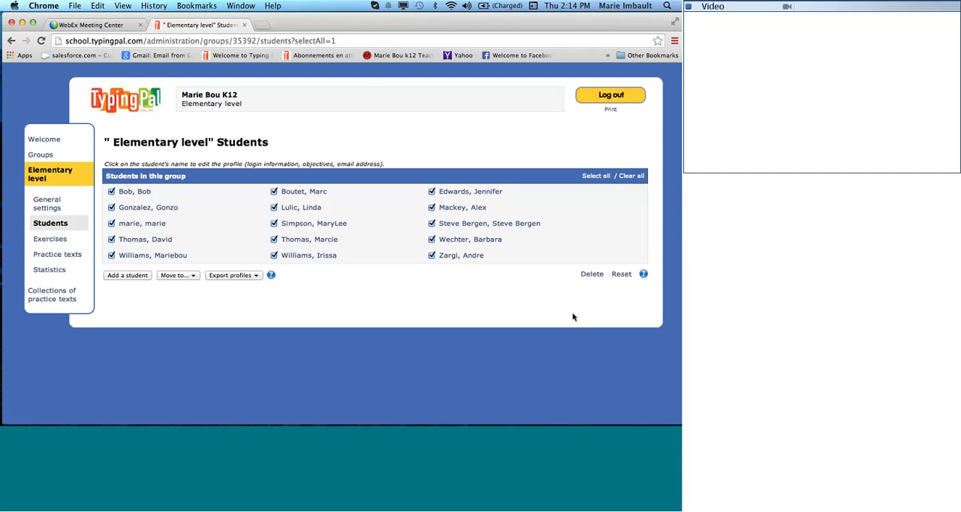
Open the group's exercises, try limiting the available selection to exercise jf only, and reselect all exercises and tests.
left_click(621, 275)
left_click(65, 239)
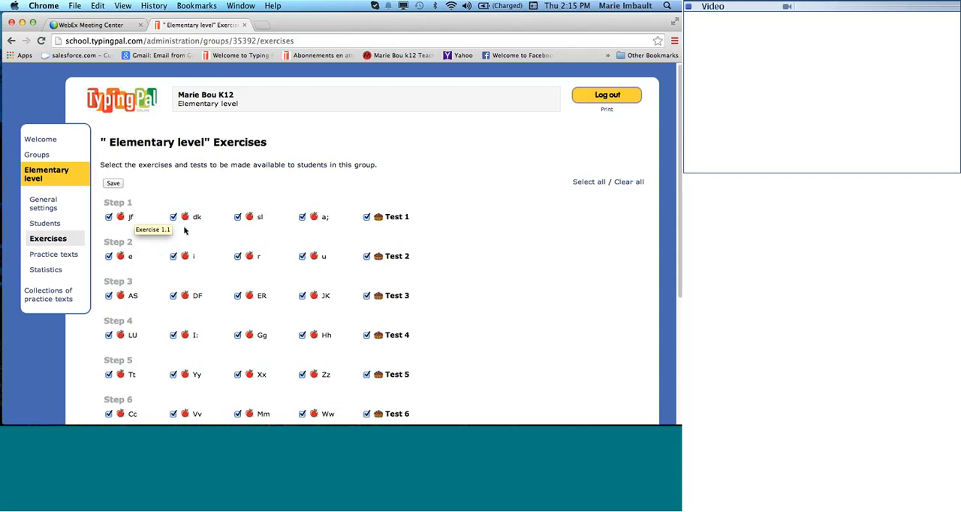
left_click(629, 182)
left_click(109, 217)
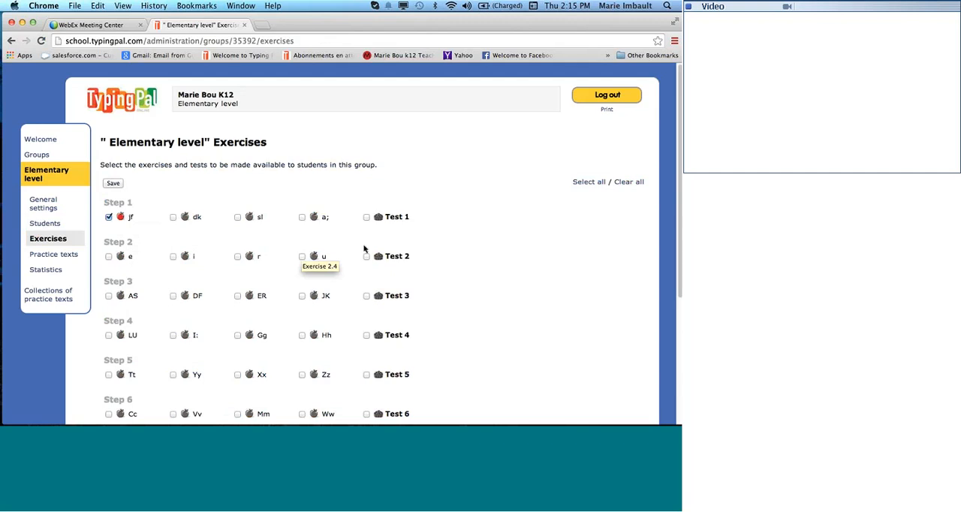
left_click(590, 183)
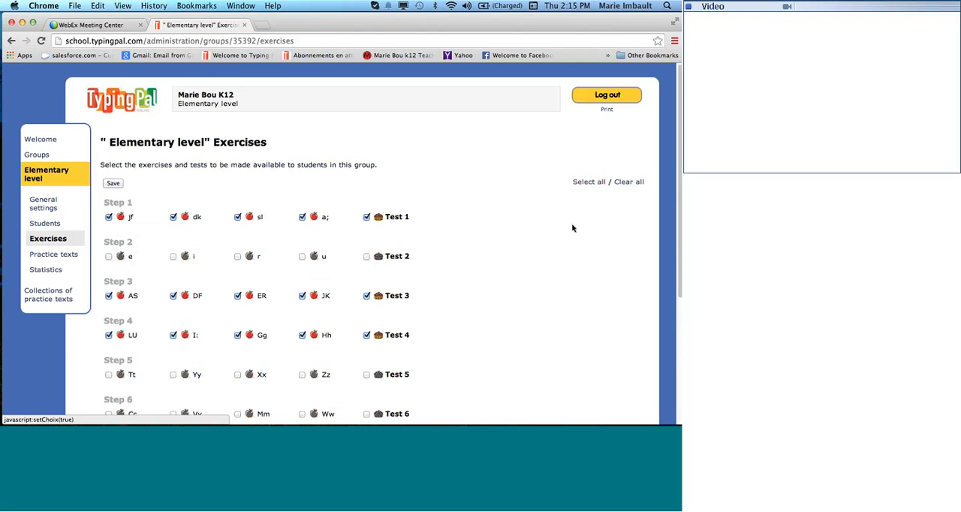
Examine the exercises and tests offered to the group from Step 1 through the final step.
scroll(549, 234, "down", 1)
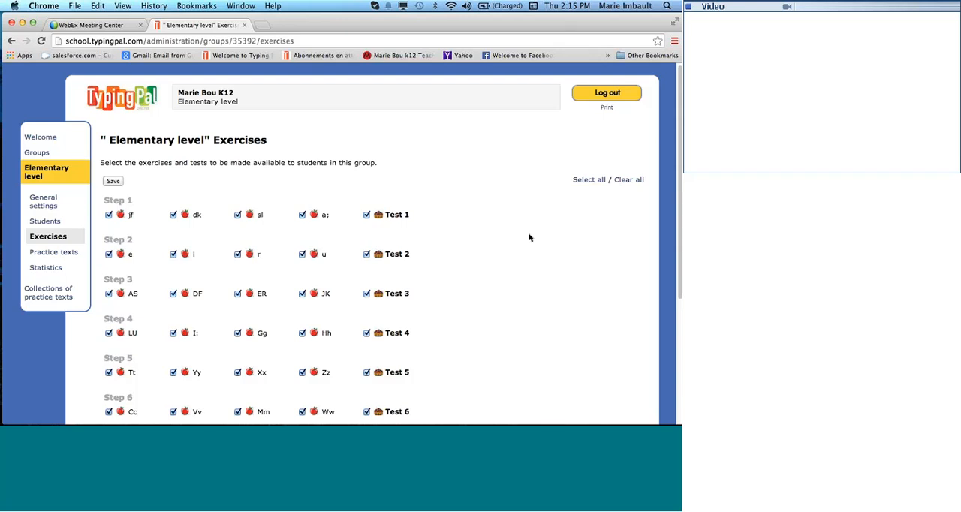
scroll(326, 332, "down", 5)
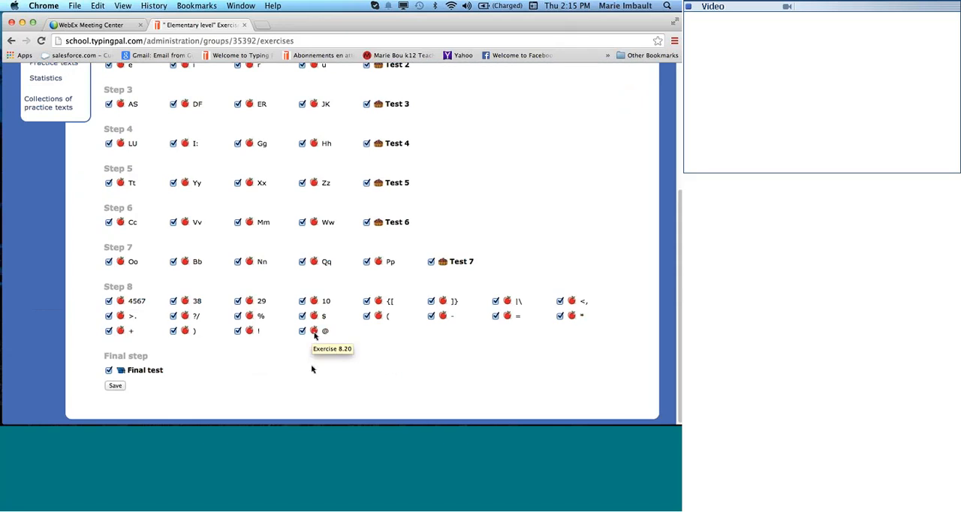
scroll(315, 393, "up", 5)
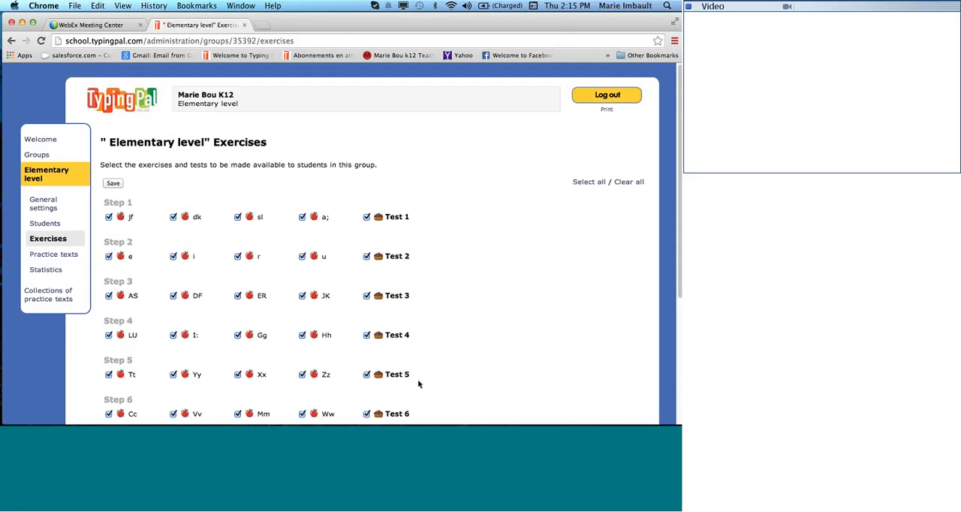
scroll(412, 382, "down", 5)
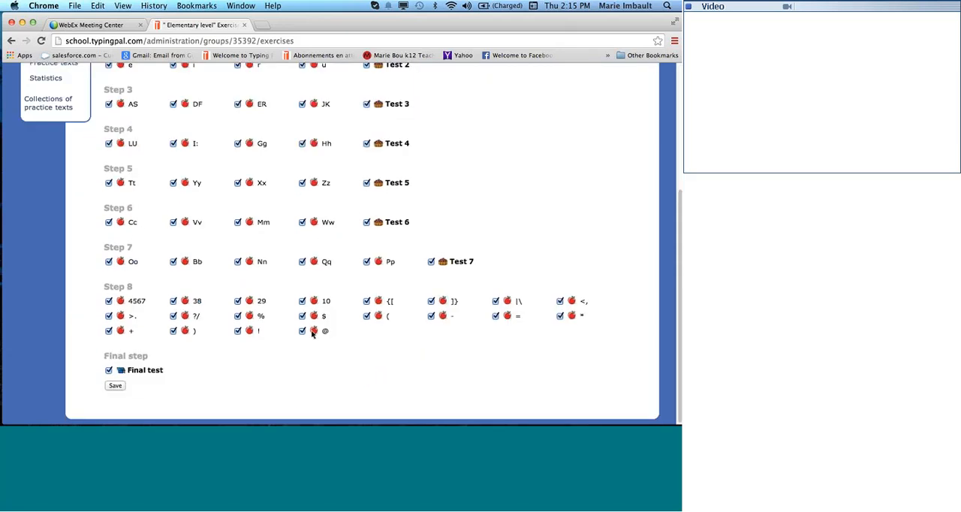
scroll(336, 372, "up", 5)
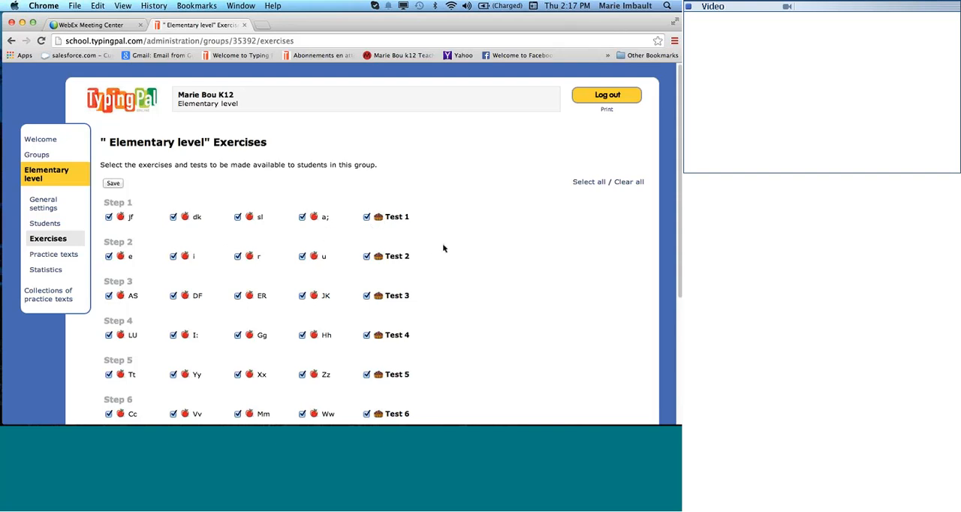
Make the final test unavailable to the group's students and save the exercise selection.
scroll(443, 248, "down", 1)
scroll(443, 248, "down", 4)
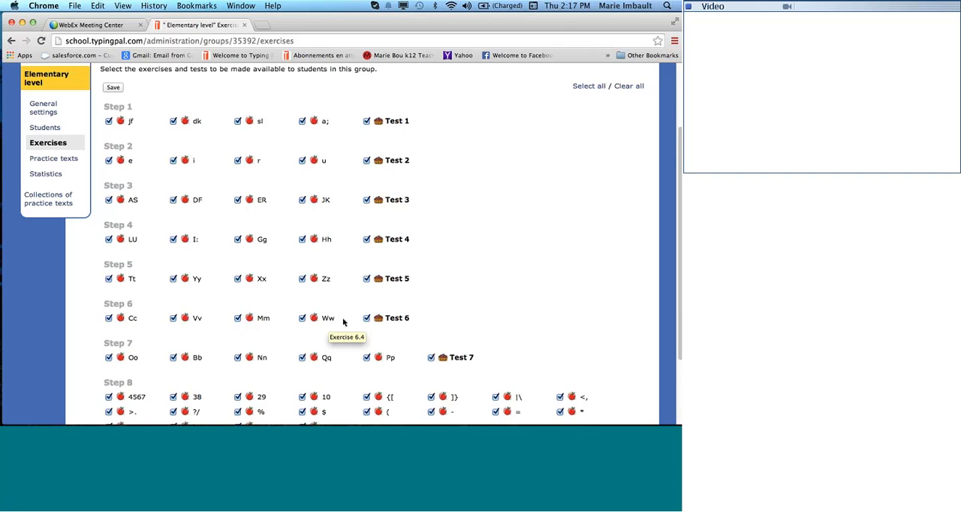
scroll(466, 284, "down", 3)
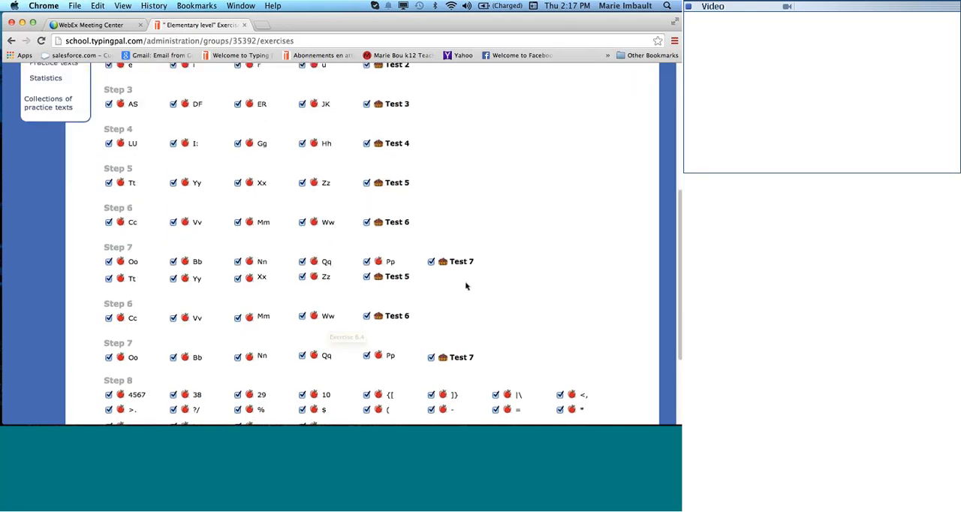
left_click(108, 371)
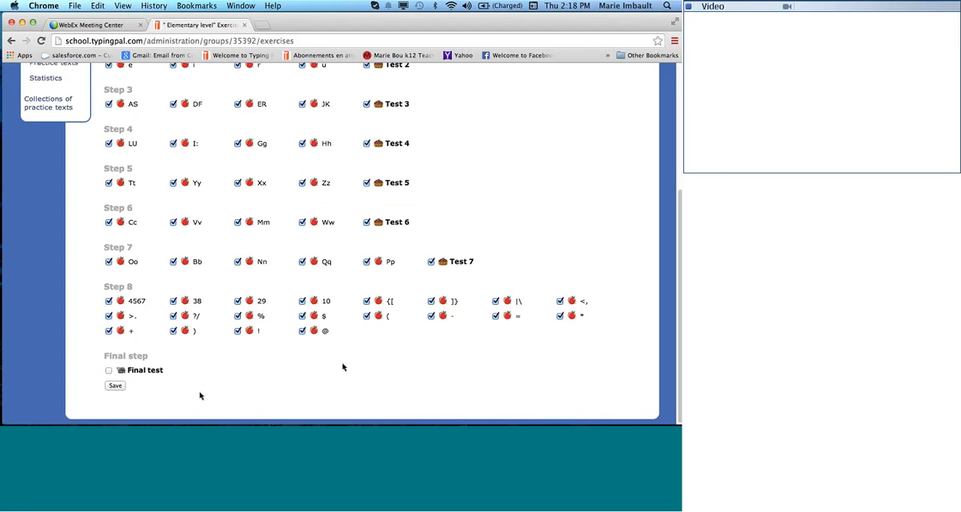
left_click(117, 386)
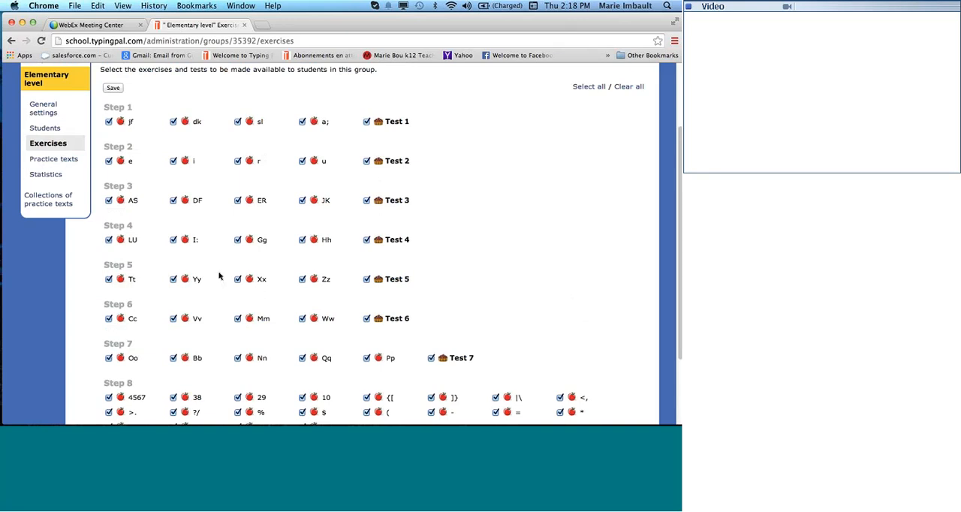
View the group's practice texts and the practice text collections options, and return to the Elementary level group.
left_click(43, 163)
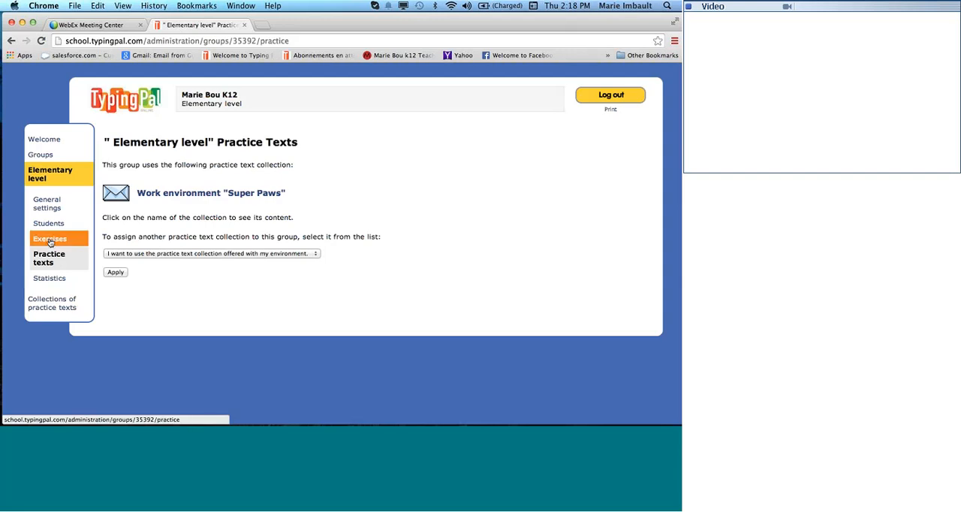
left_click(59, 306)
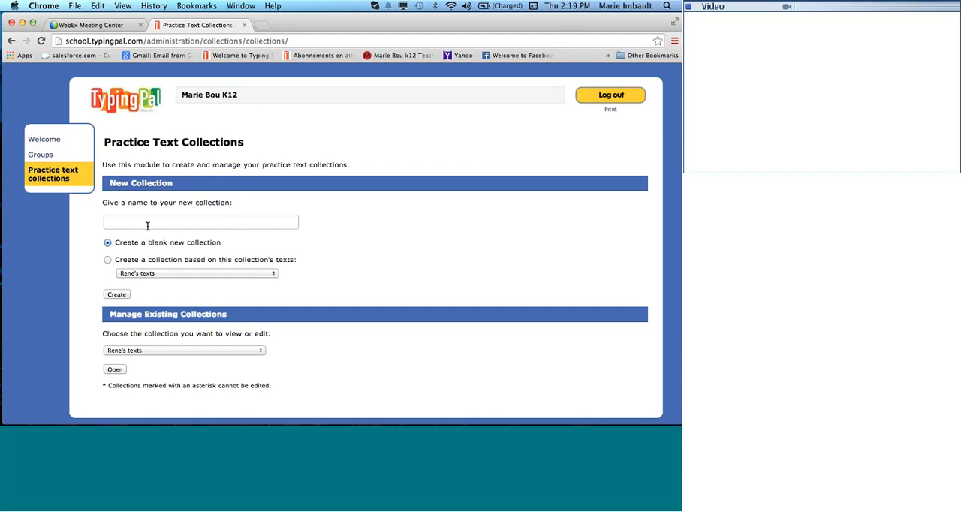
left_click(46, 155)
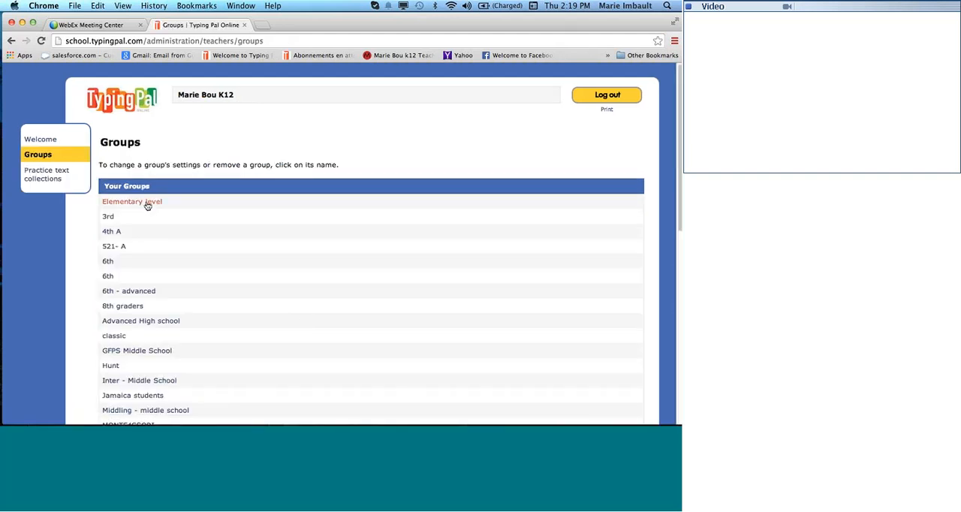
left_click(148, 204)
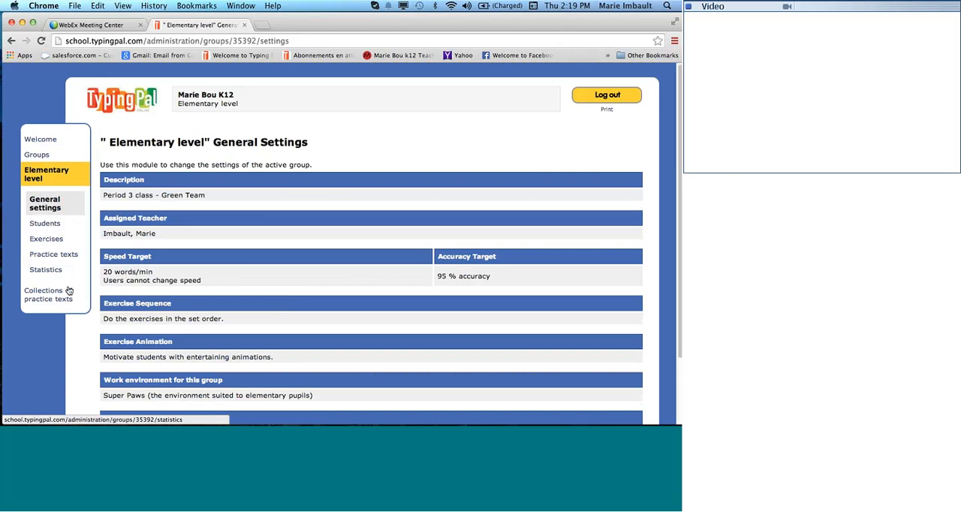
Open the group's statistics and examine every student's completed activities, time, accuracy, speed and grade.
left_click(46, 270)
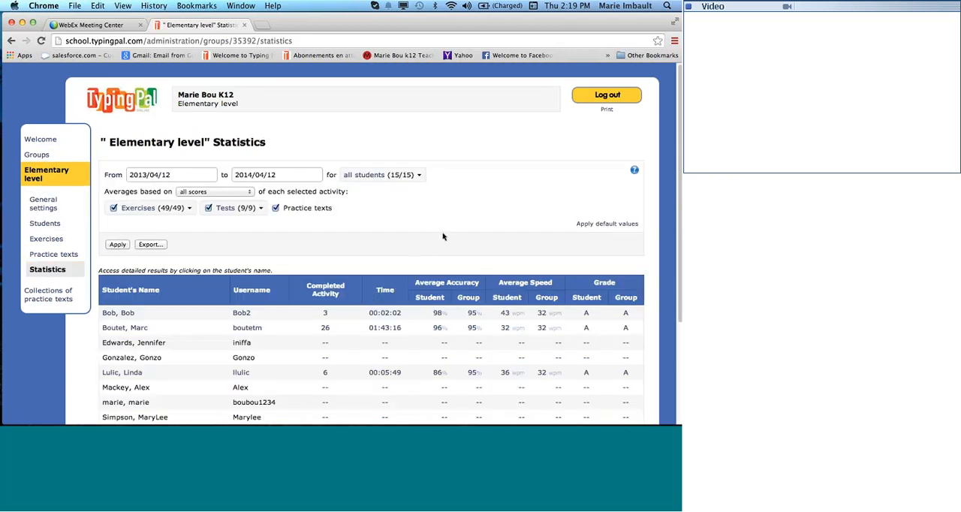
scroll(443, 237, "down", 1)
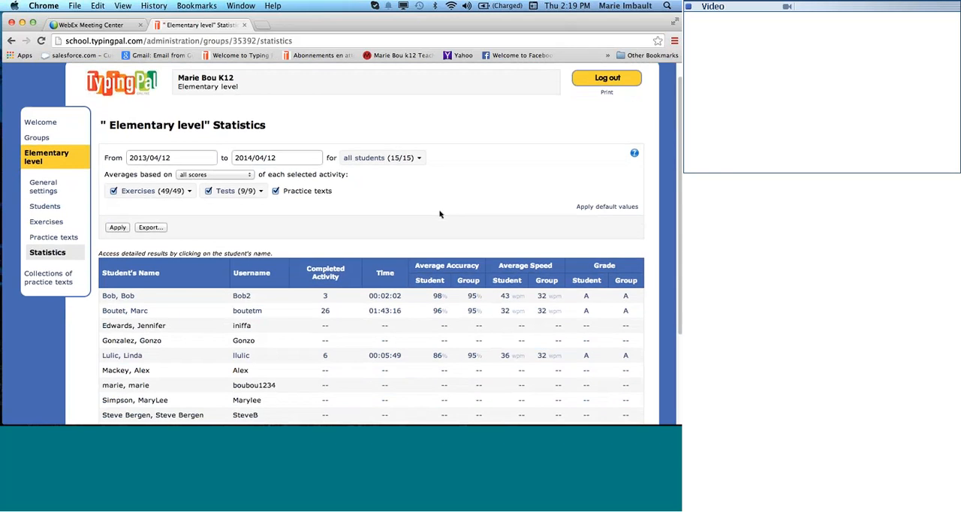
scroll(444, 210, "down", 1)
scroll(444, 210, "down", 8)
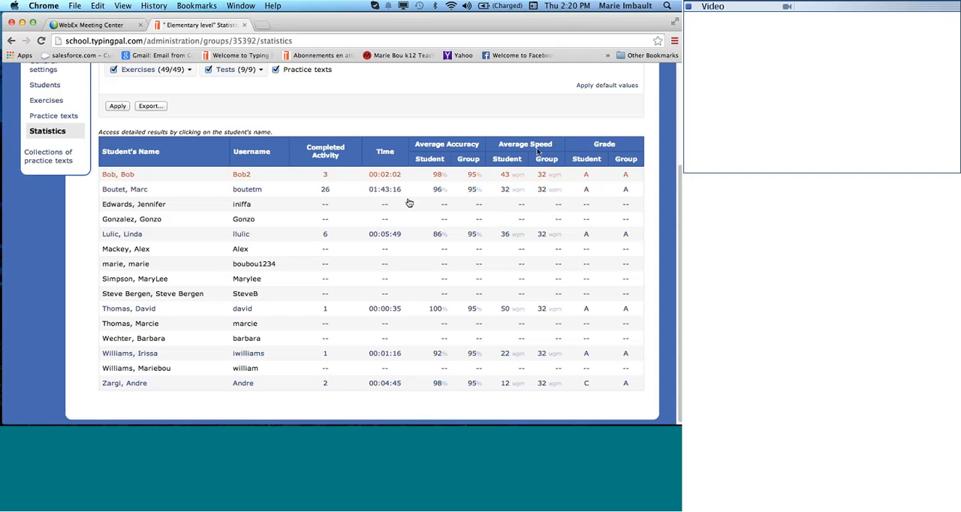
Open the detailed results of the student in the second row of the statistics and examine the activity history.
left_click(127, 191)
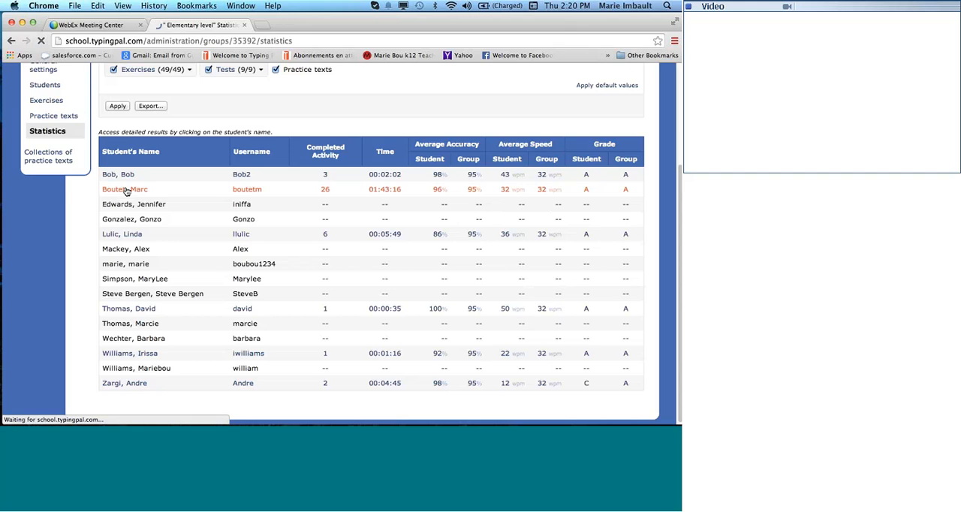
scroll(257, 204, "down", 3)
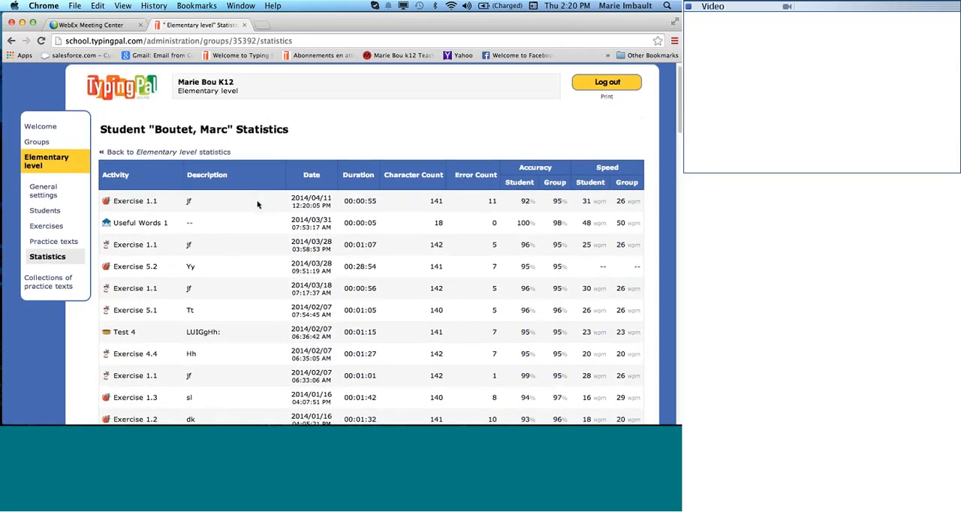
scroll(258, 205, "down", 8)
scroll(257, 204, "up", 10)
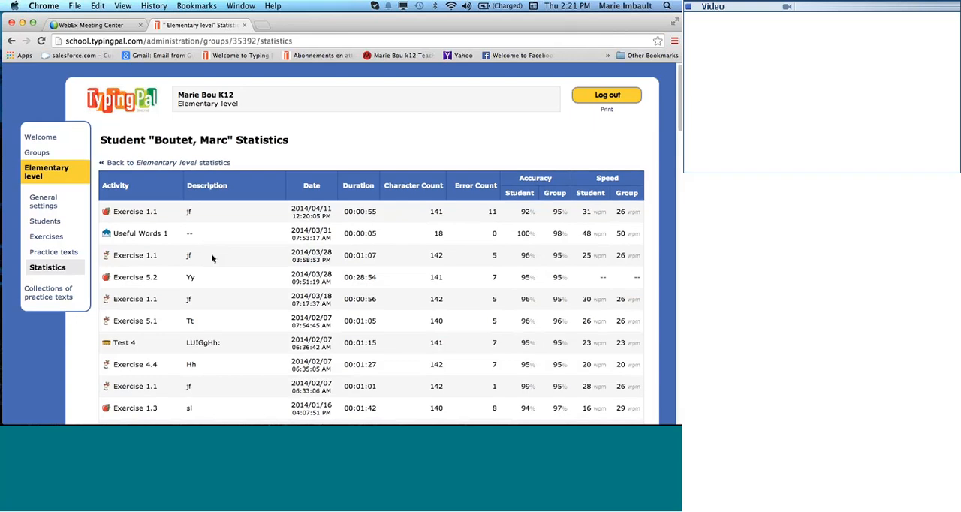
scroll(150, 225, "down", 2)
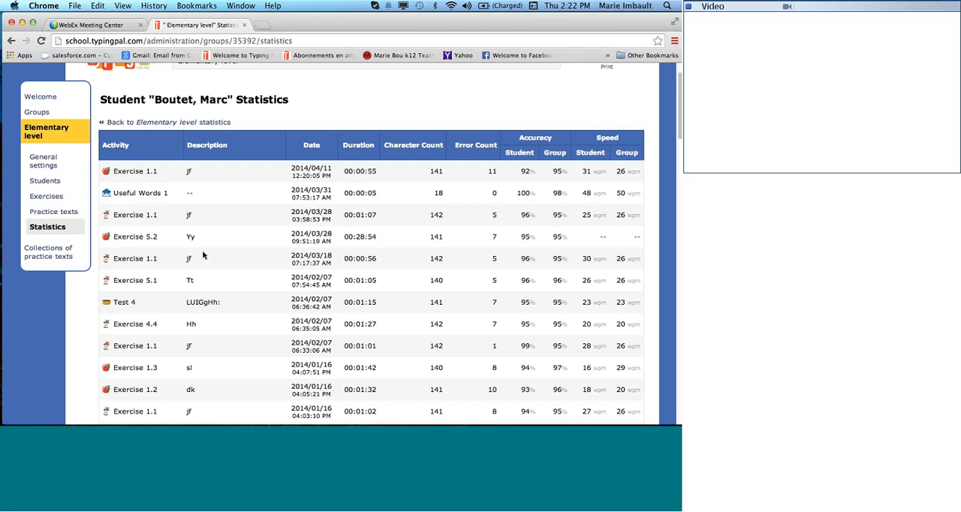
scroll(203, 256, "up", 2)
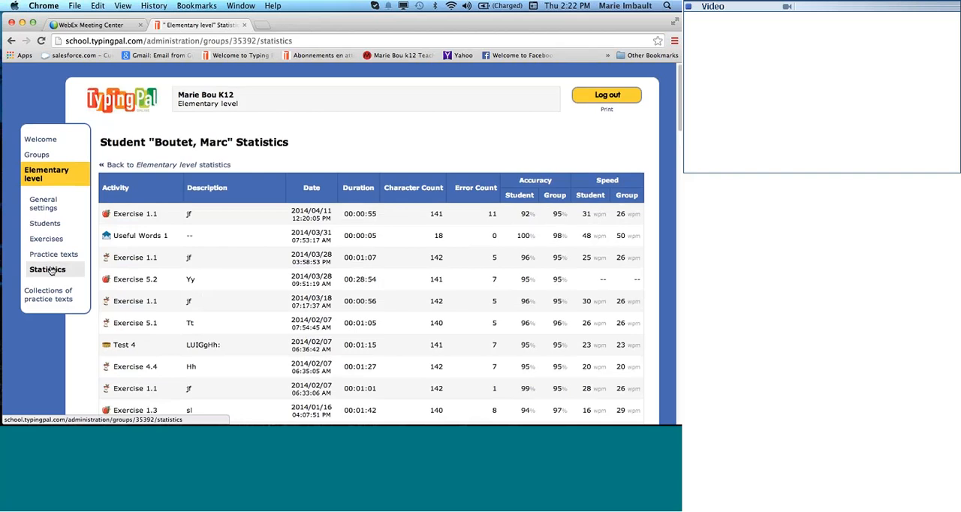
Return to the Elementary level group's statistics and view the calendars for the start and end dates of the reporting period.
left_click(49, 270)
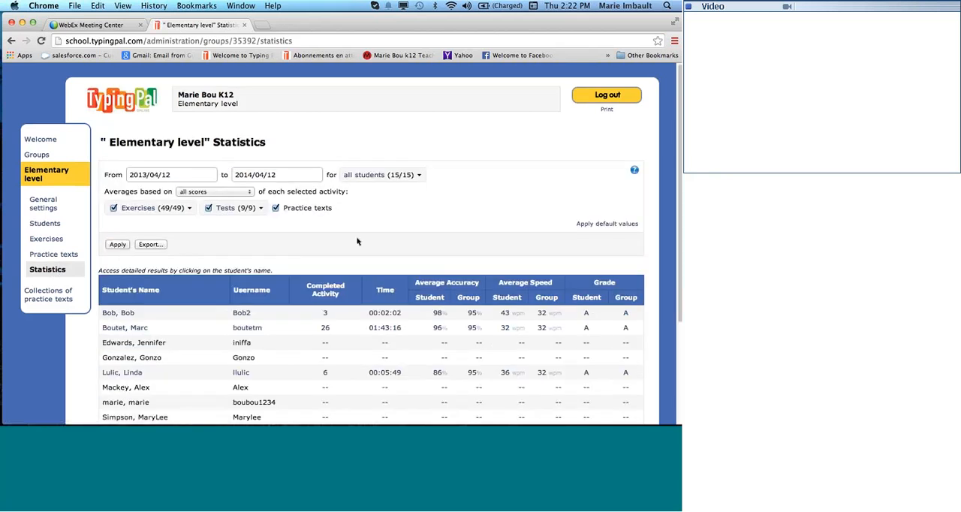
scroll(166, 166, "down", 1)
left_click(154, 166)
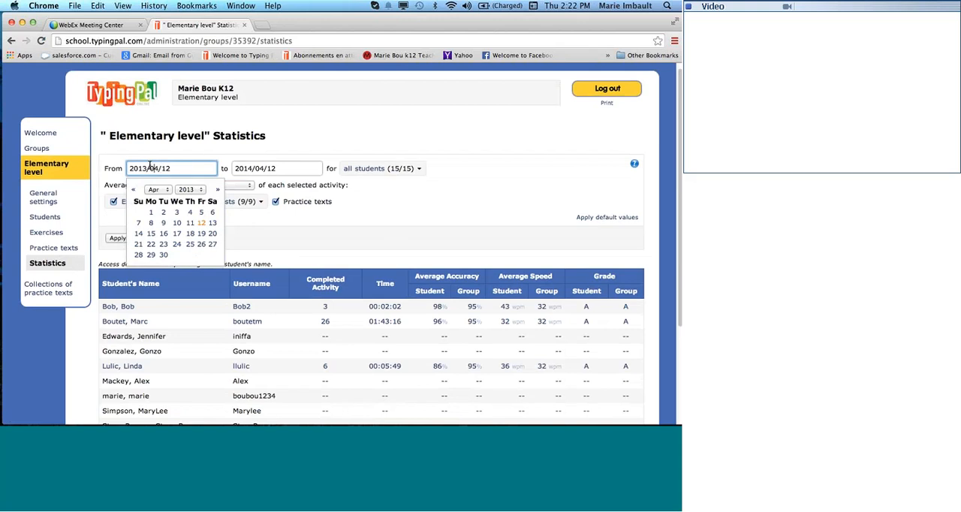
left_click(150, 166)
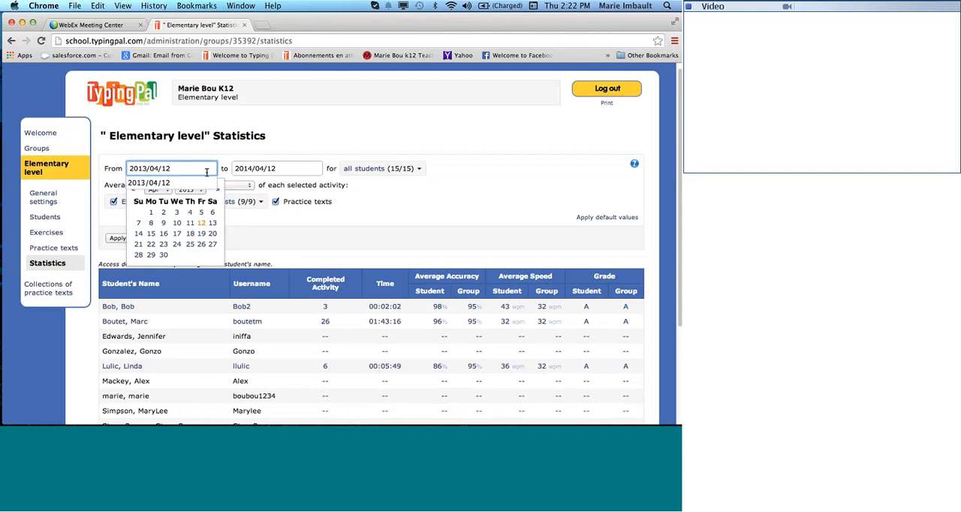
left_click(294, 168)
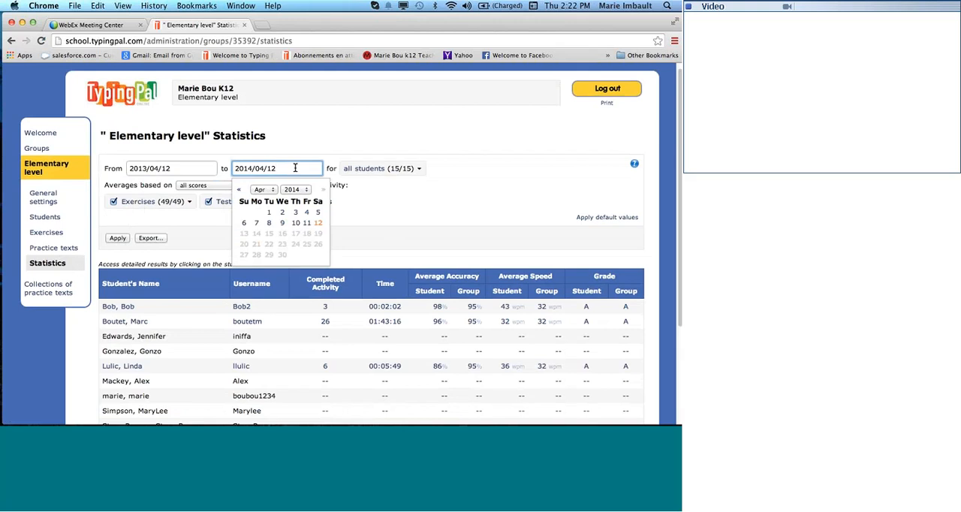
View the statistics filter's student selection and the score options on which the averages can be based.
left_click(418, 169)
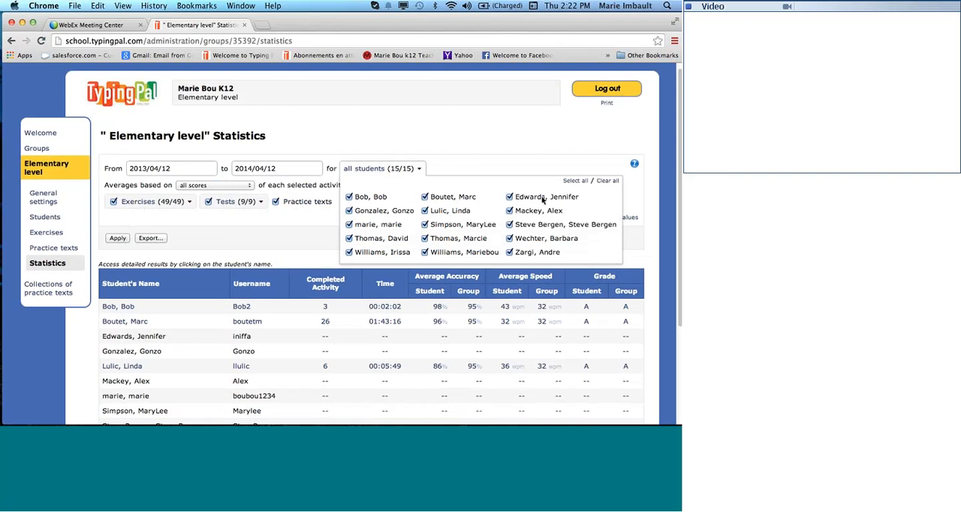
triple_click(482, 131)
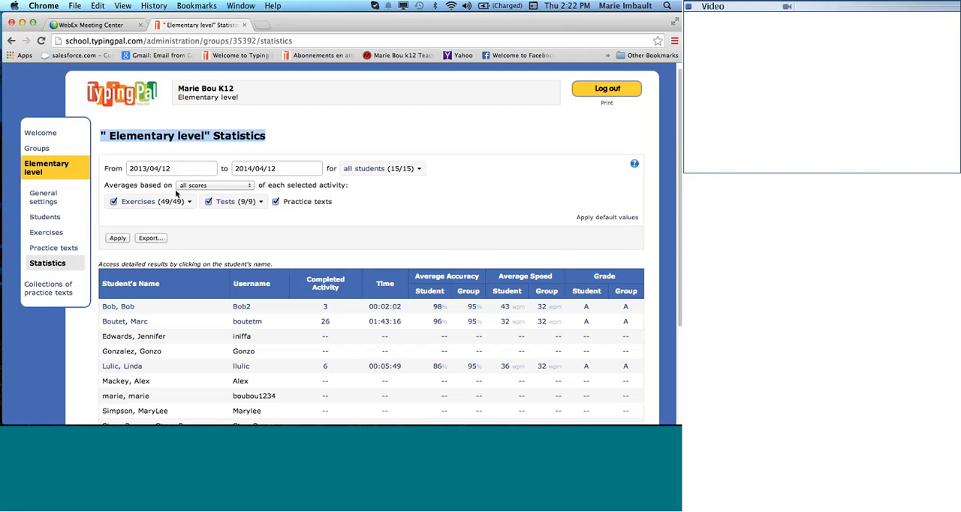
left_click(250, 188)
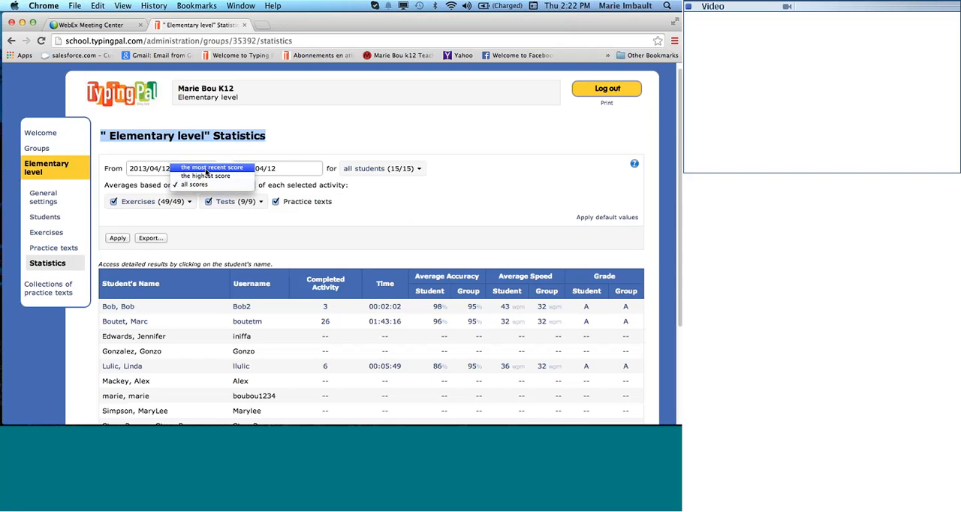
left_click(159, 200)
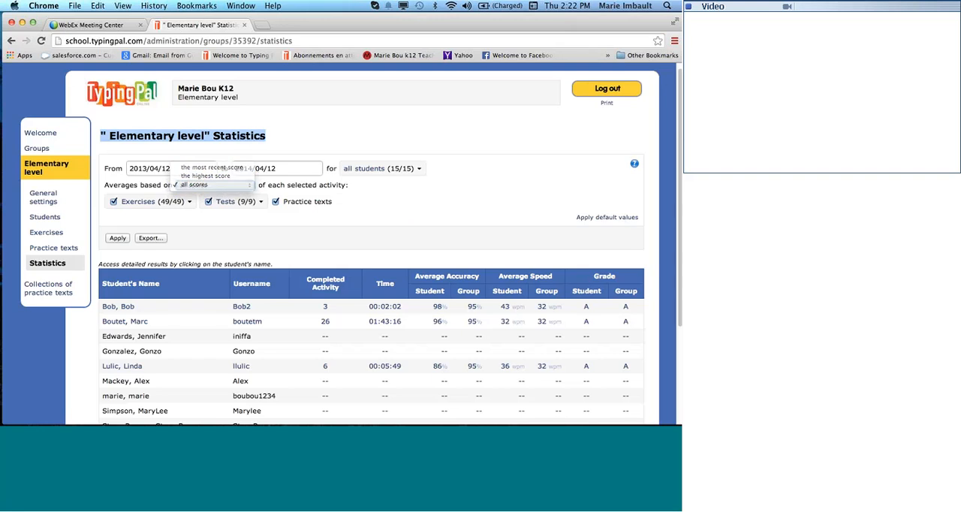
View the exercises and tests that can be included in the statistics, and look over the students' results table.
left_click(187, 202)
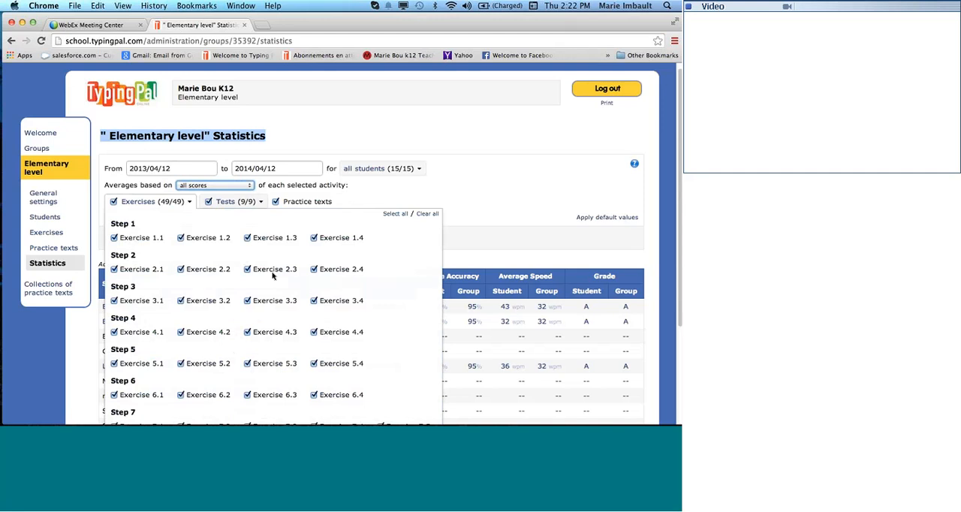
left_click(240, 201)
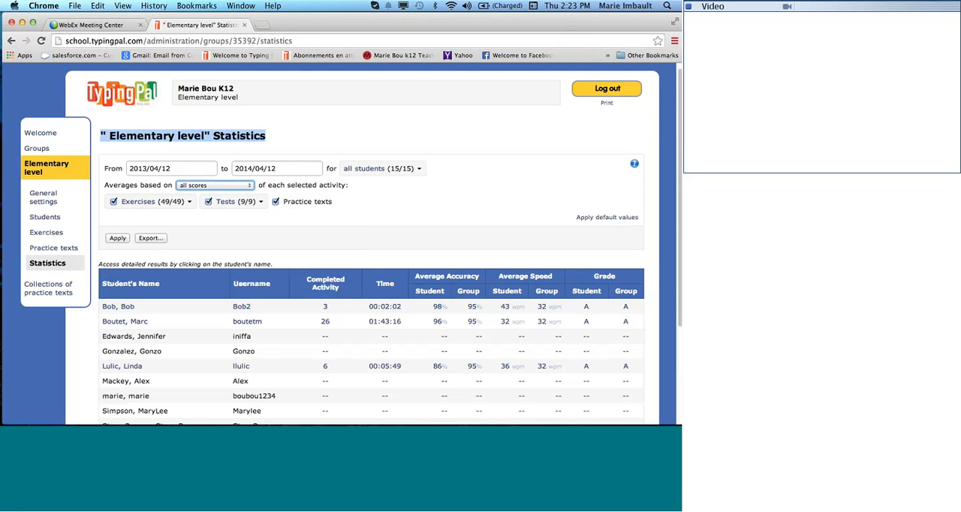
left_click(235, 202)
scroll(418, 191, "down", 1)
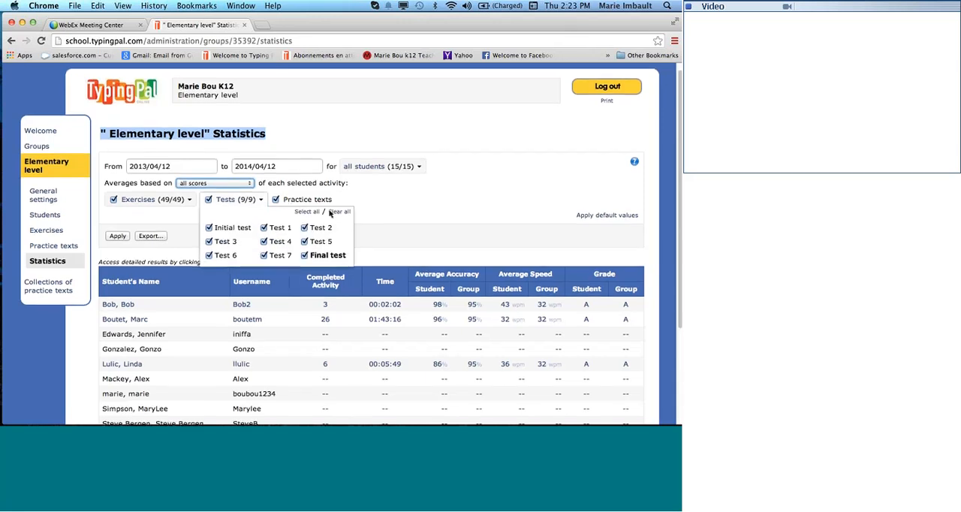
left_click(418, 190)
scroll(468, 189, "down", 5)
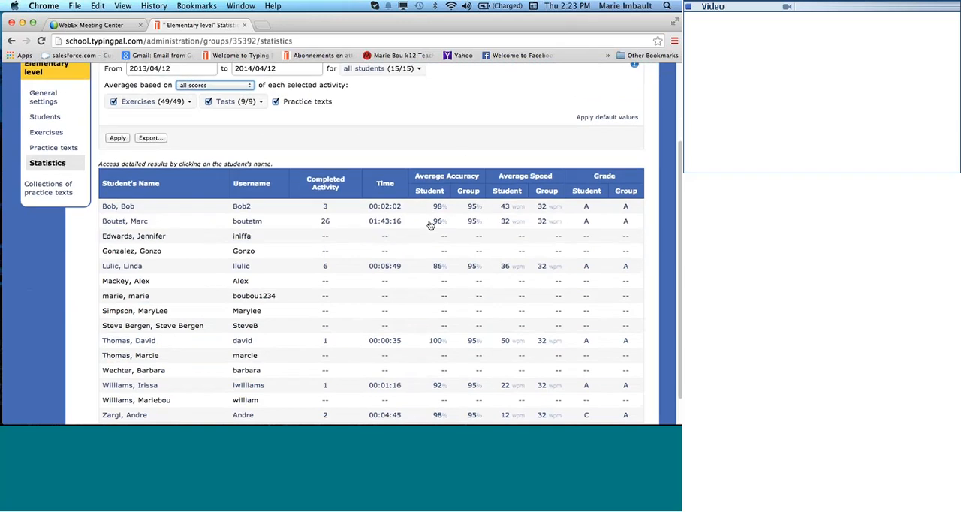
scroll(414, 202, "up", 6)
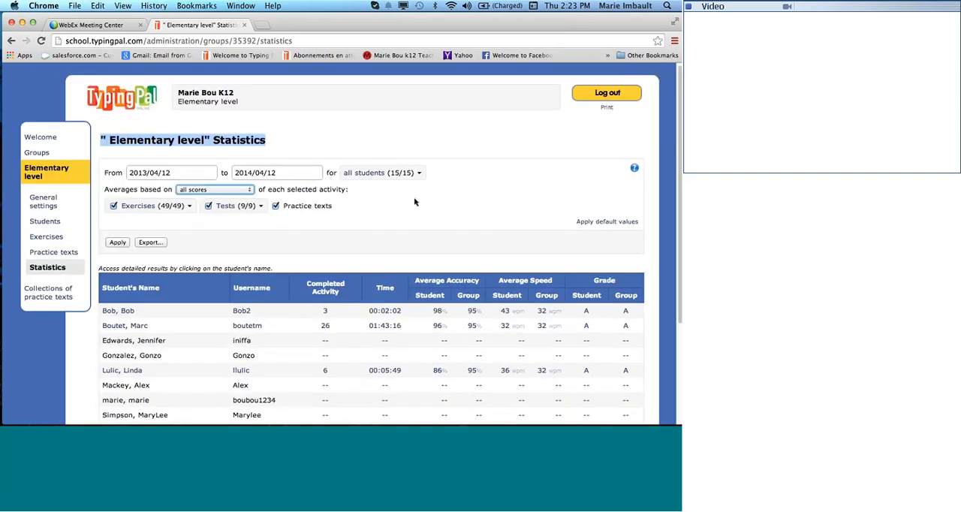